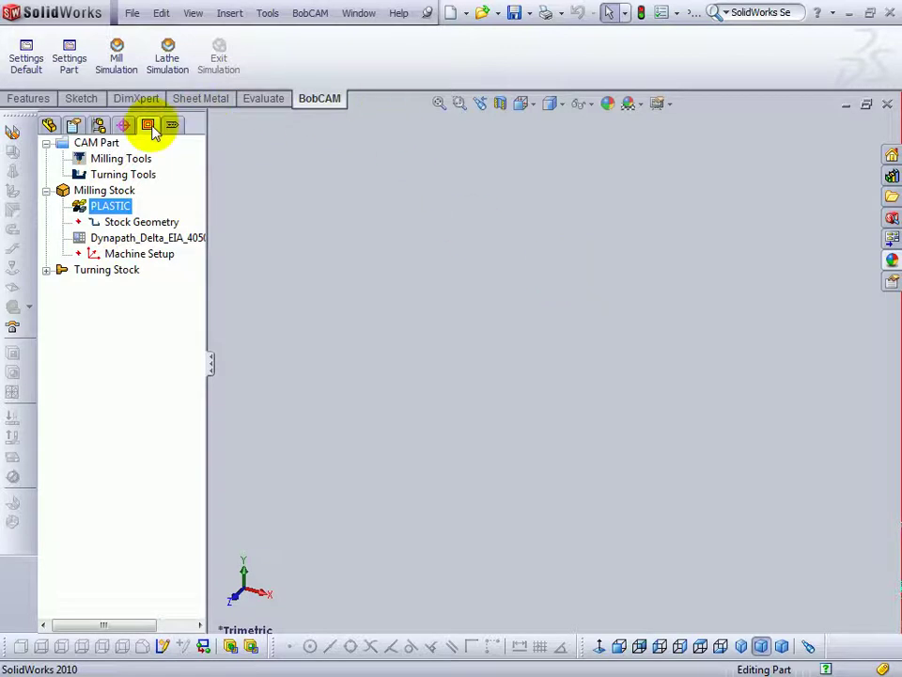
- Select the Milling Tools entry in the BobCAM CAM tree
left_click(87, 159)
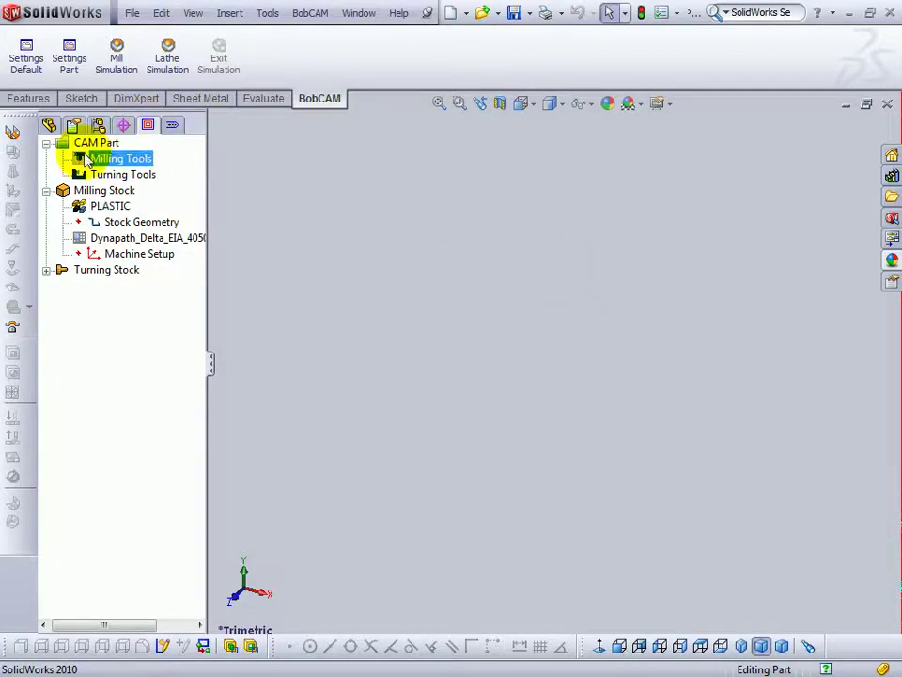
- Open the milling tool library, list the ENDMILL FINISH tools and select tool 16
right_click(151, 163)
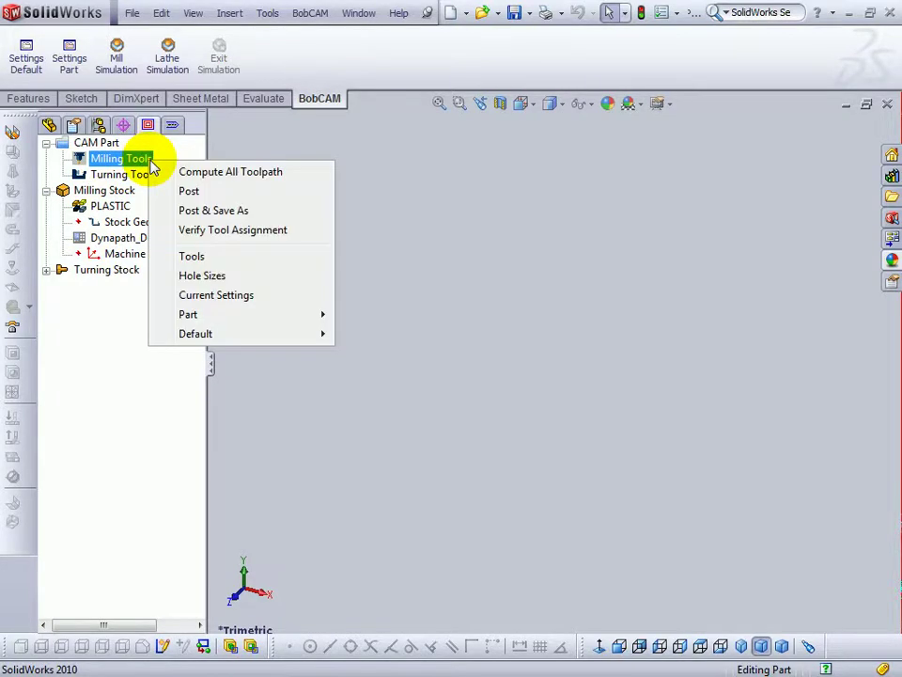
left_click(193, 258)
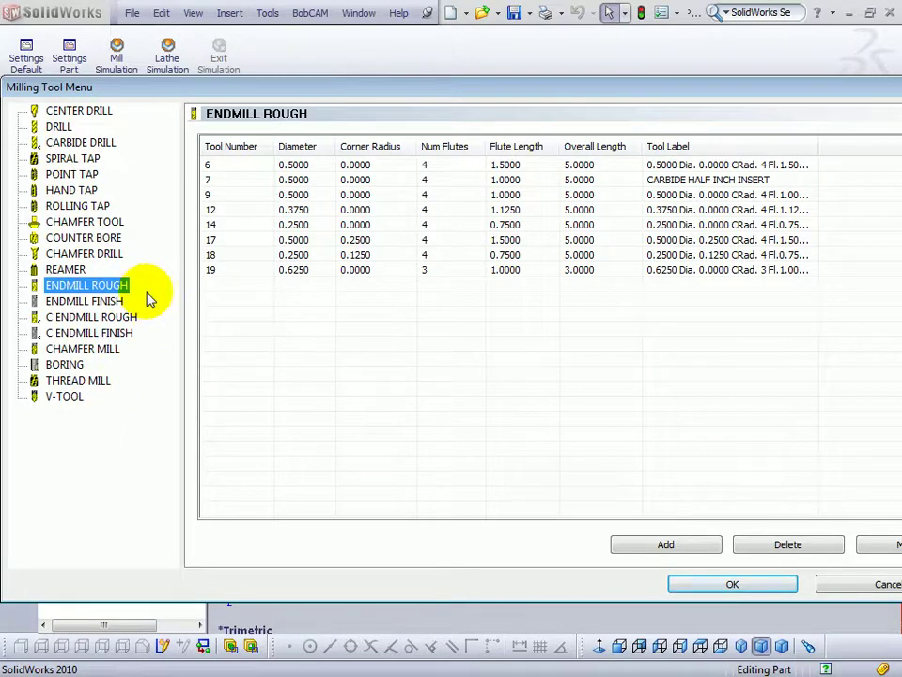
left_click(85, 301)
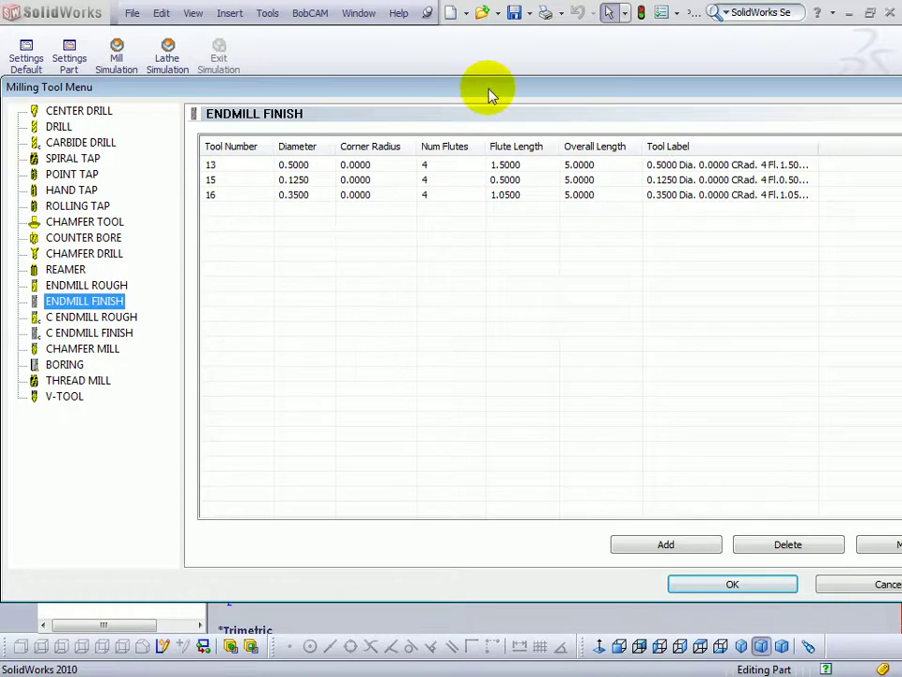
left_click_drag(490, 86, 437, 90)
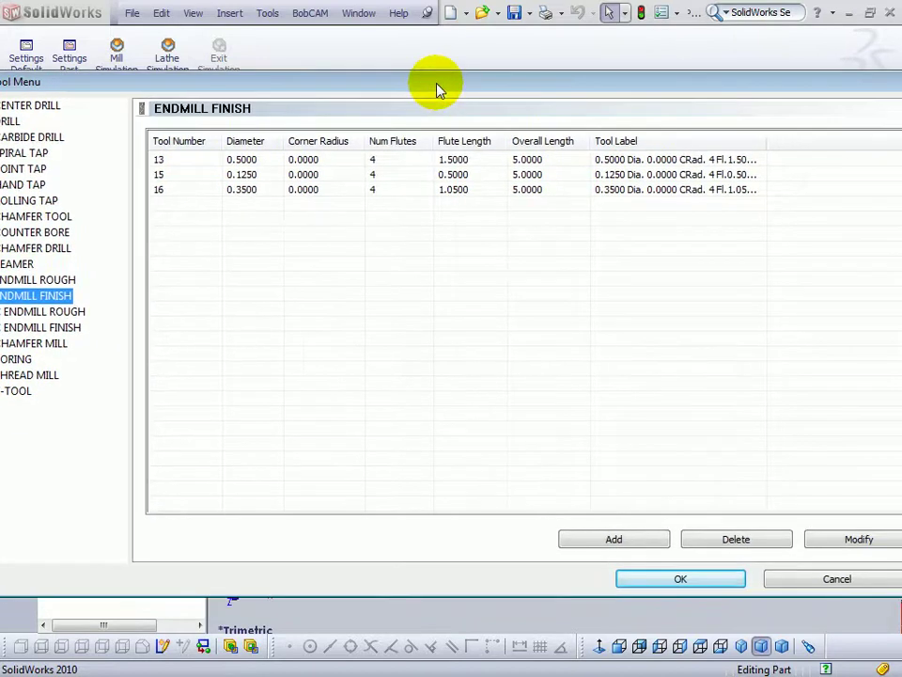
left_click(244, 191)
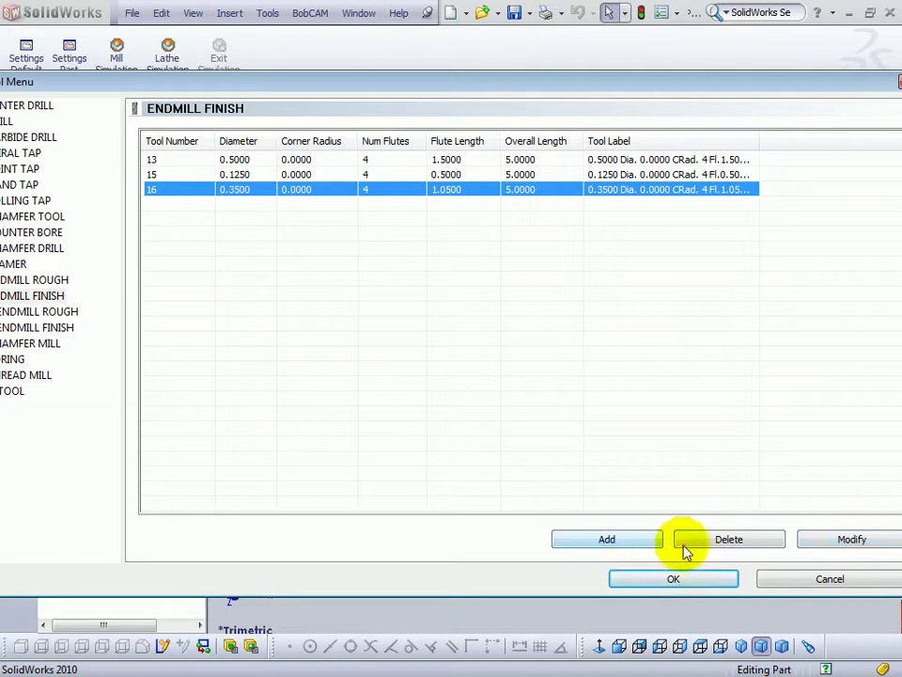
- Add an ENDMILL FINISH tool: diameter .625, 3 flutes, overall length 3.0, tool number 5
left_click(597, 540)
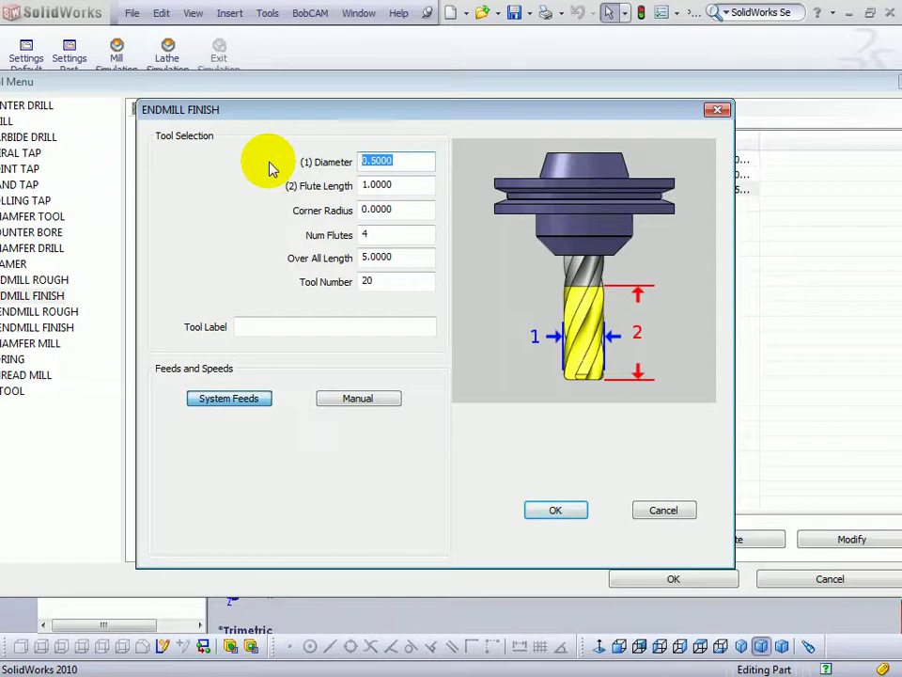
type(".625")
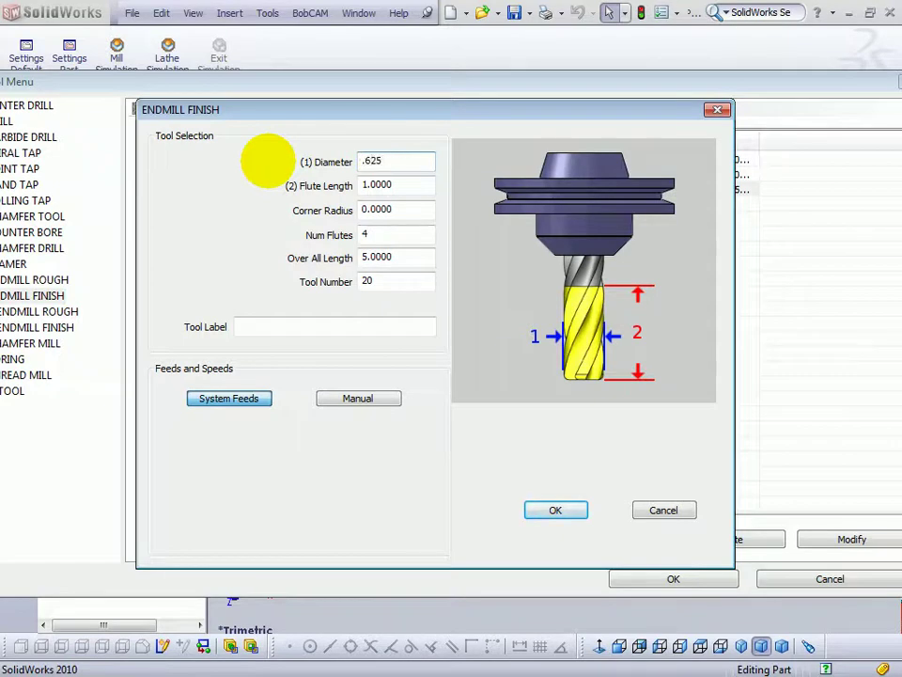
key("Tab")
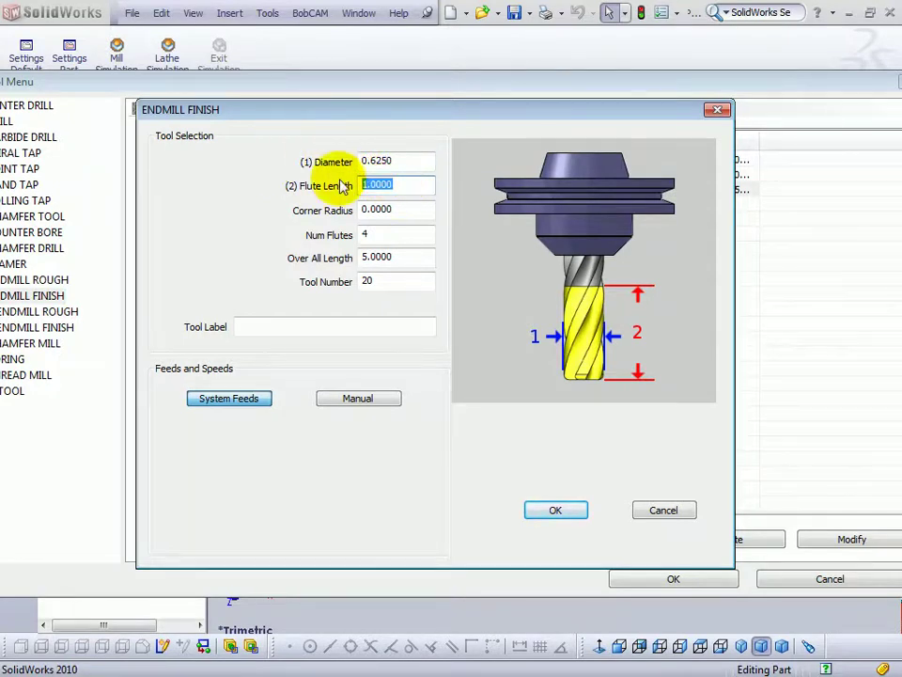
left_click(361, 231)
type("3")
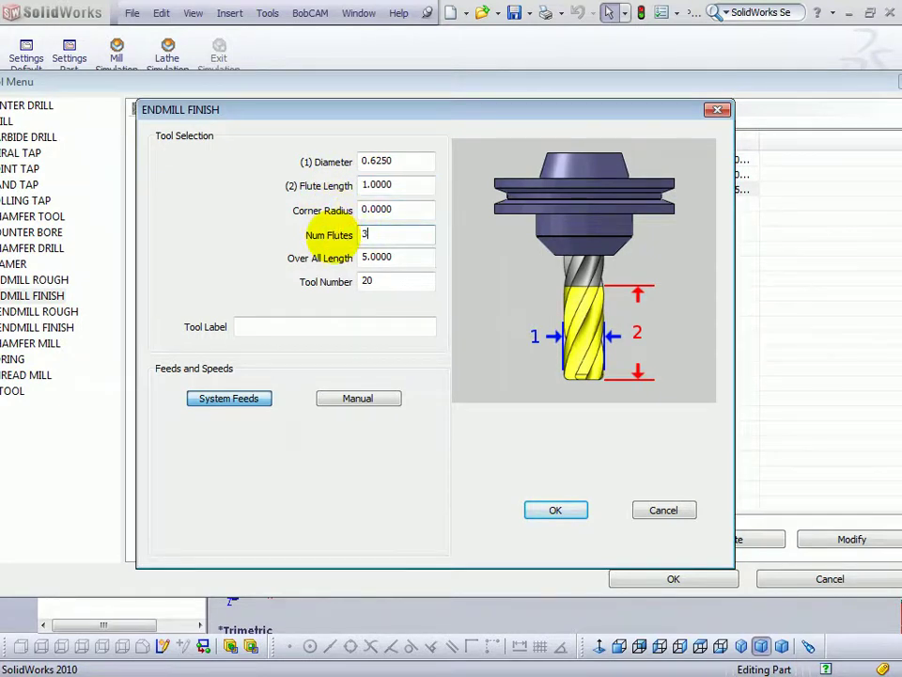
left_click(403, 256)
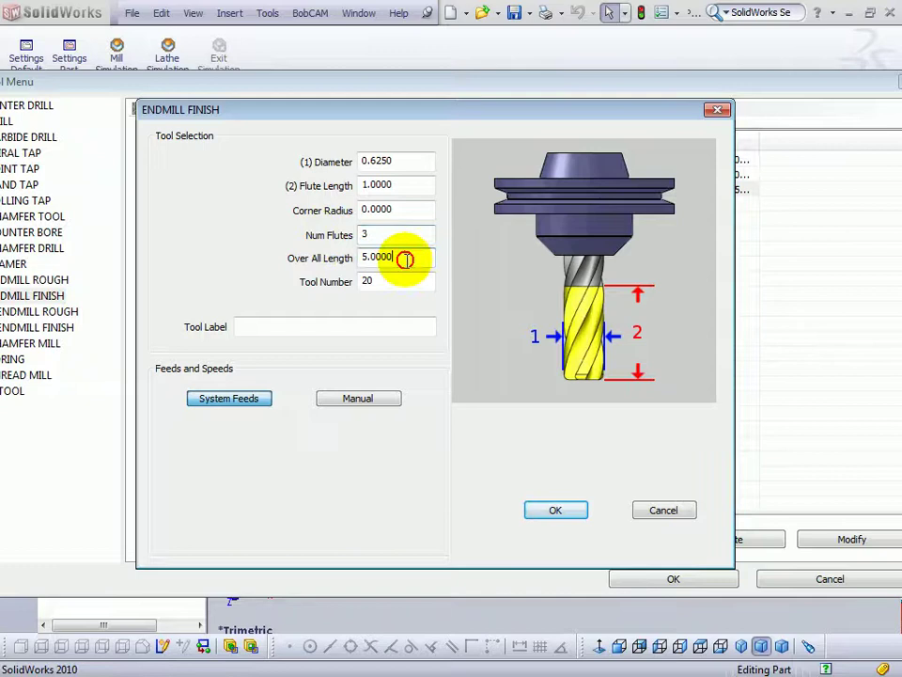
type("3.0")
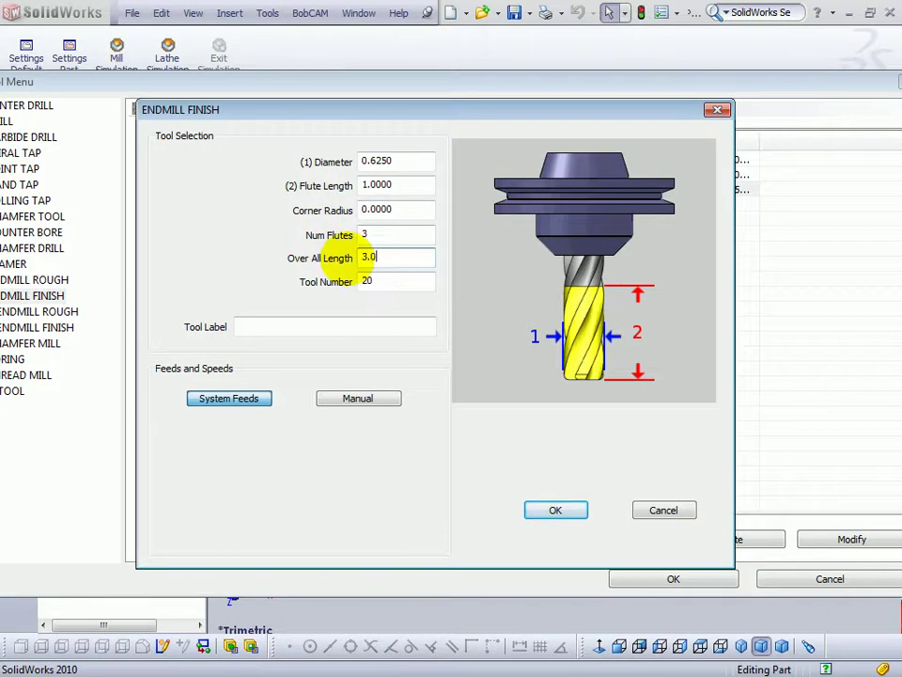
key("Tab")
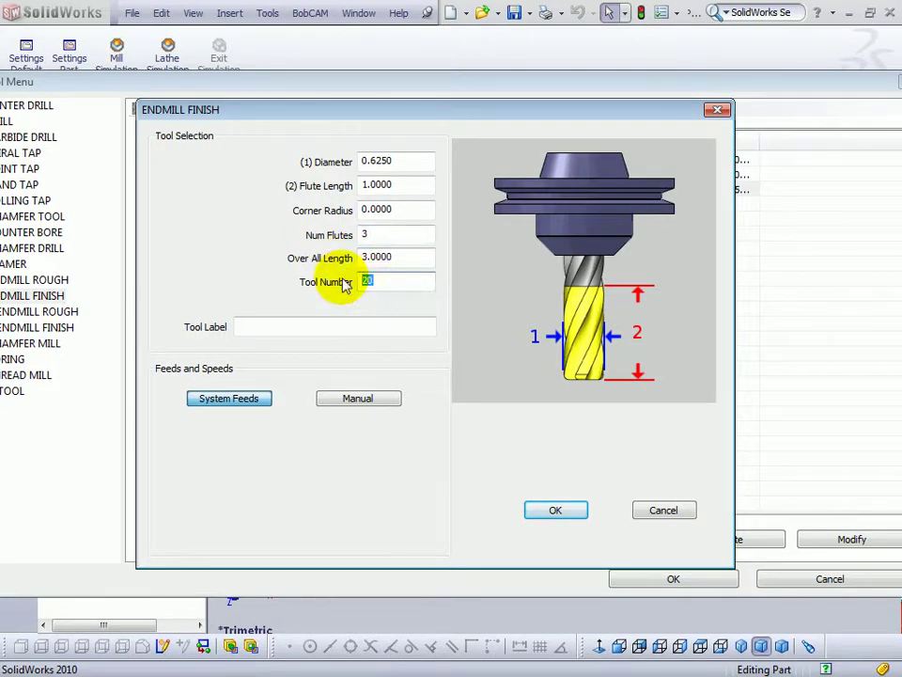
type("5")
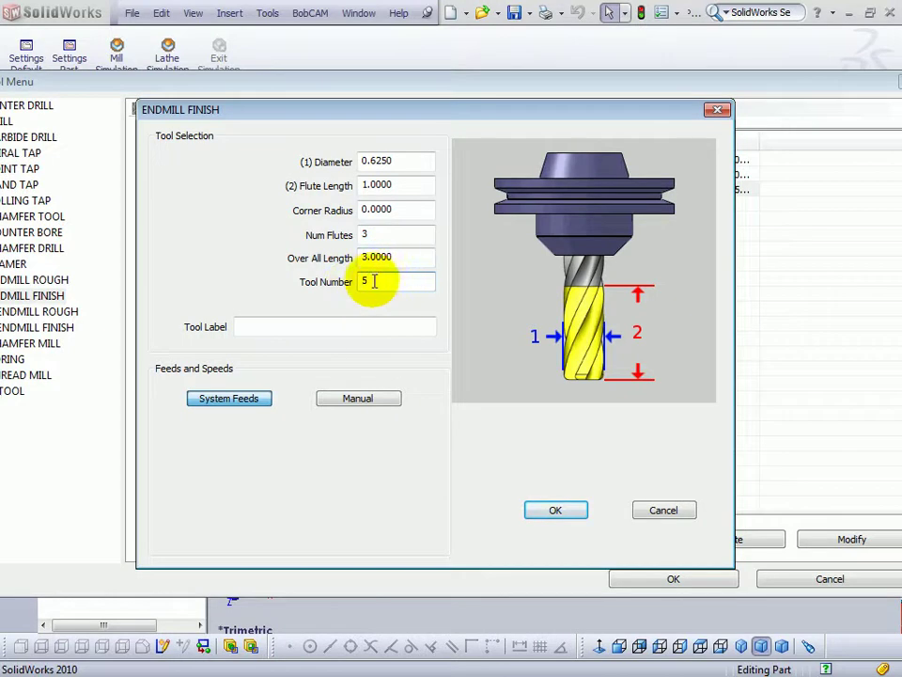
- Label the tool '5/8 hss finish end mill' and keep System Feeds for feeds and speeds
left_click(270, 327)
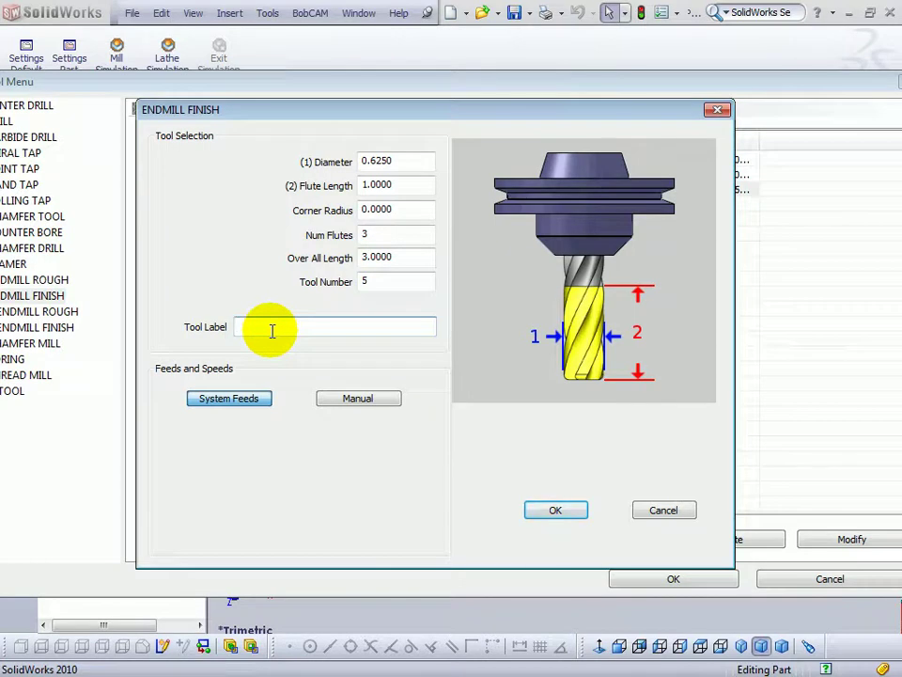
type("5/8 hss finish end mill")
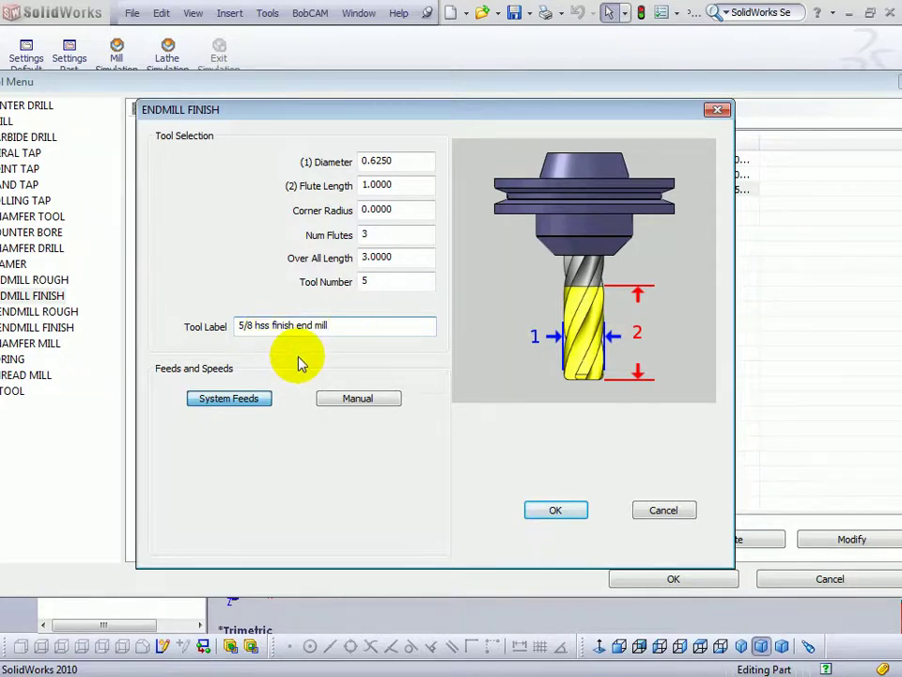
left_click(226, 404)
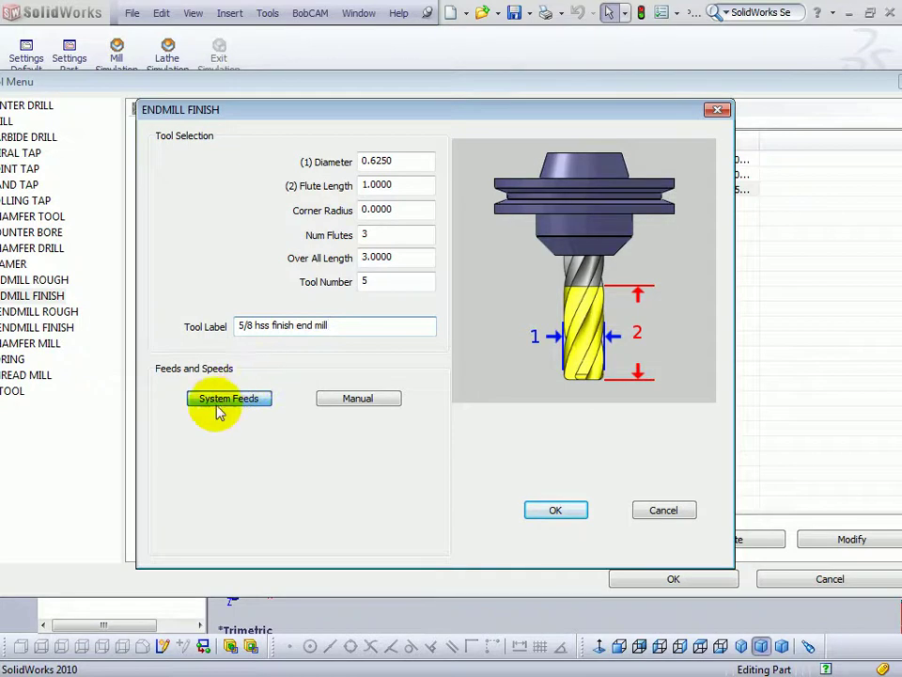
left_click(350, 400)
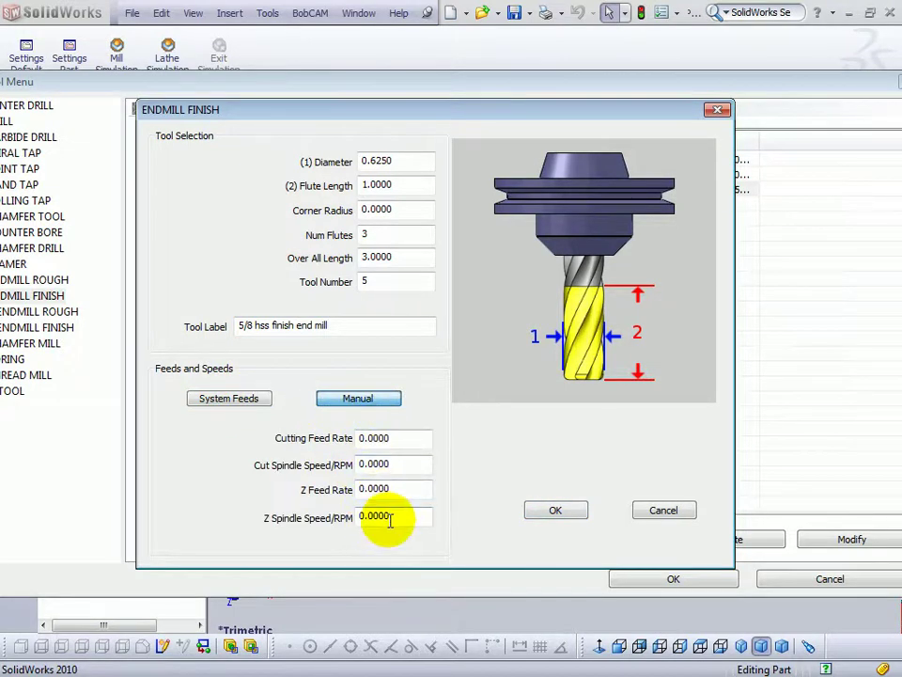
left_click(240, 402)
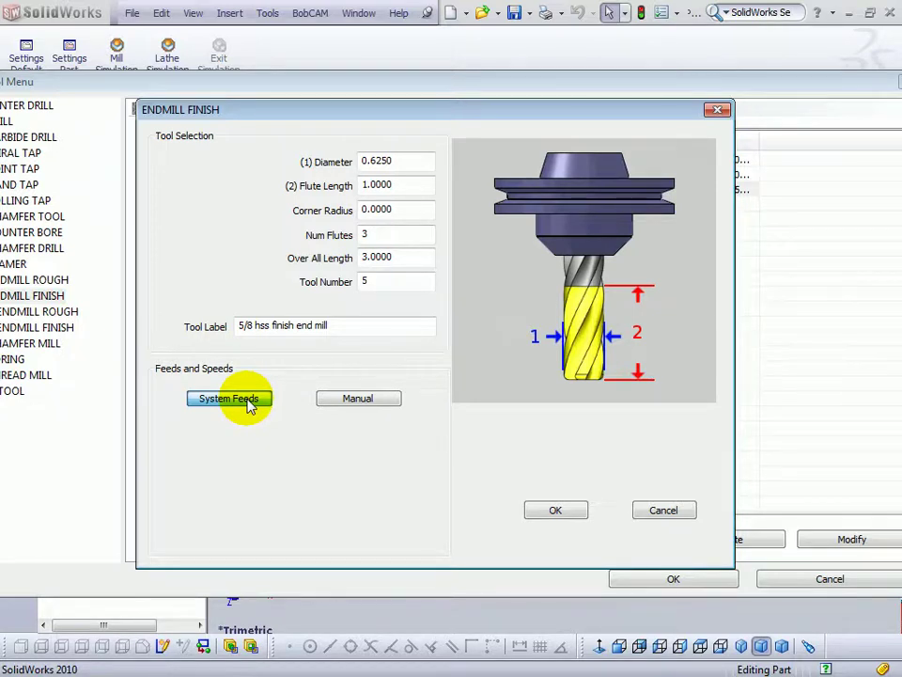
- Save tool 5 to the ENDMILL FINISH list and close the library, keeping the changes
left_click(557, 511)
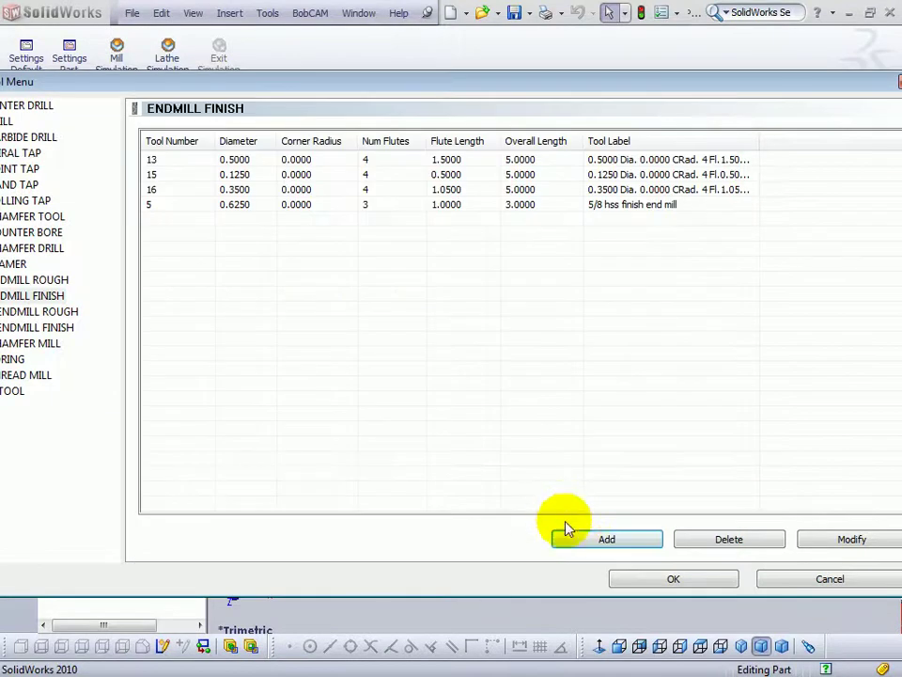
left_click(173, 206)
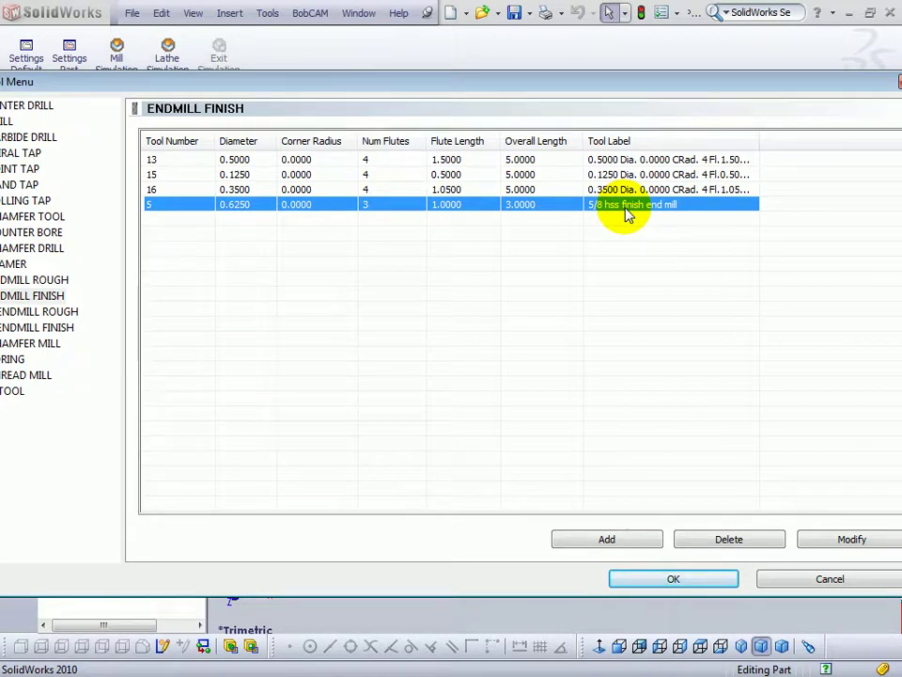
left_click(697, 583)
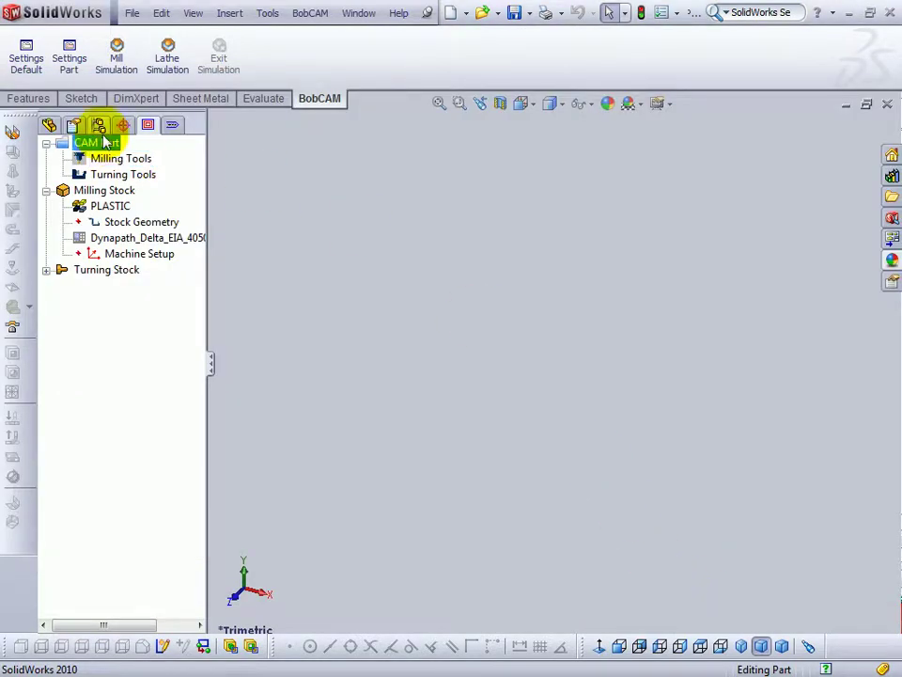
right_click(132, 159)
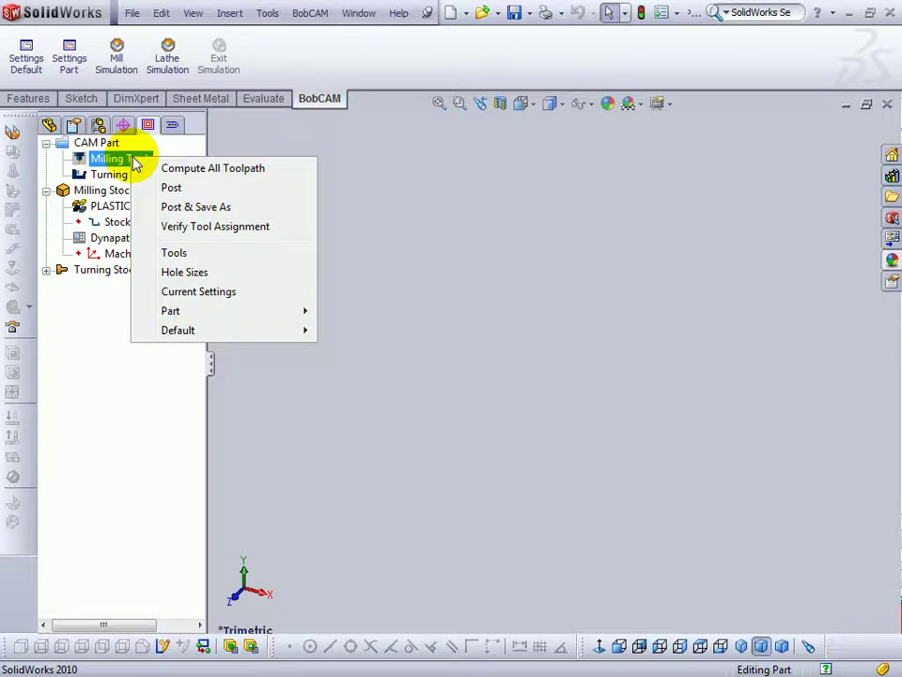
- Open the Tap Hole Sizes table, browse the MF sizes, then display the UNC taps
left_click(215, 273)
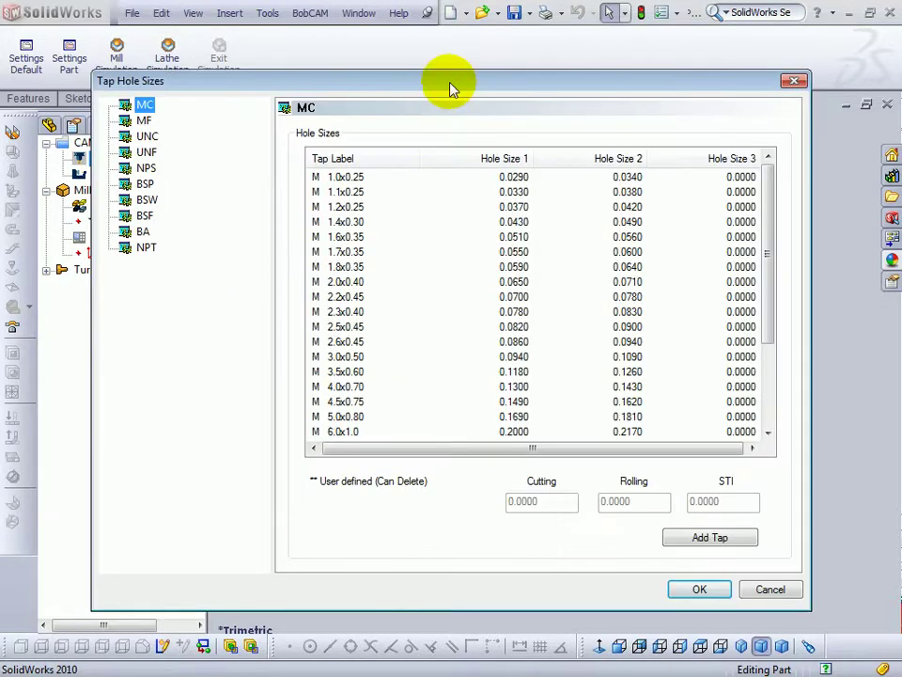
left_click_drag(453, 86, 420, 86)
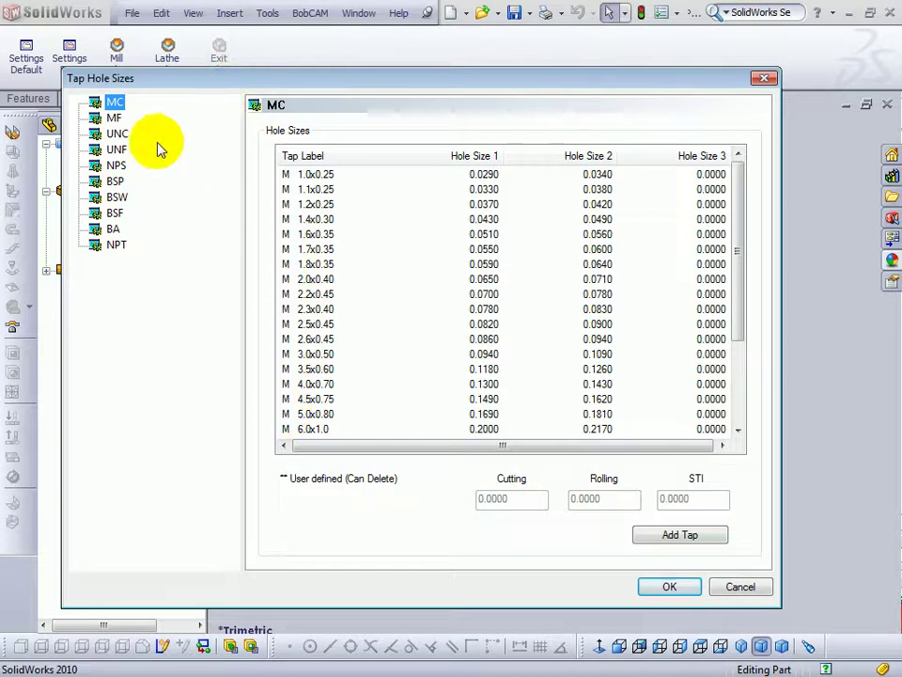
left_click(114, 119)
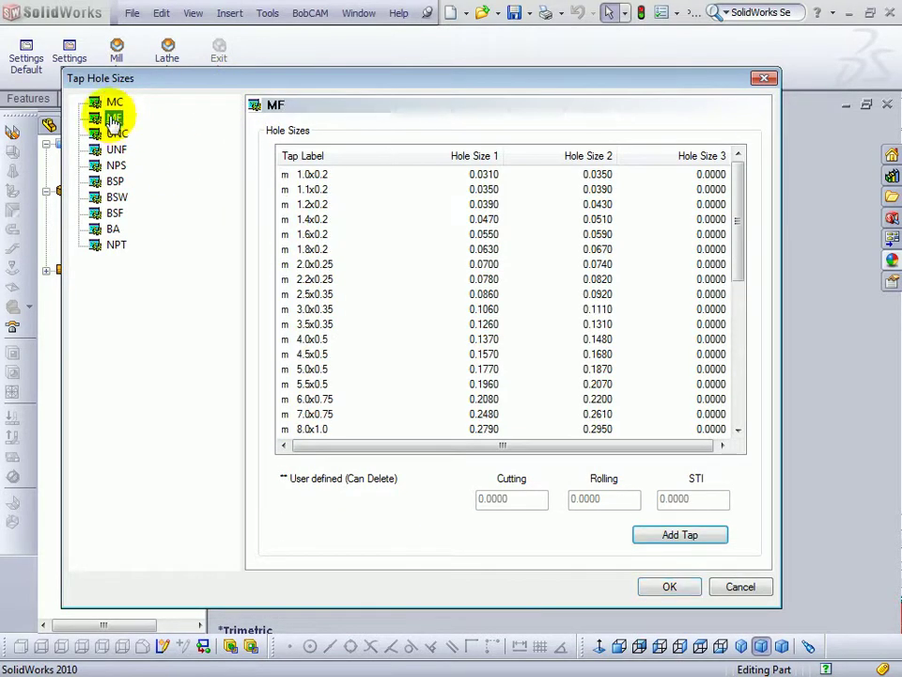
left_click_drag(739, 213, 757, 247)
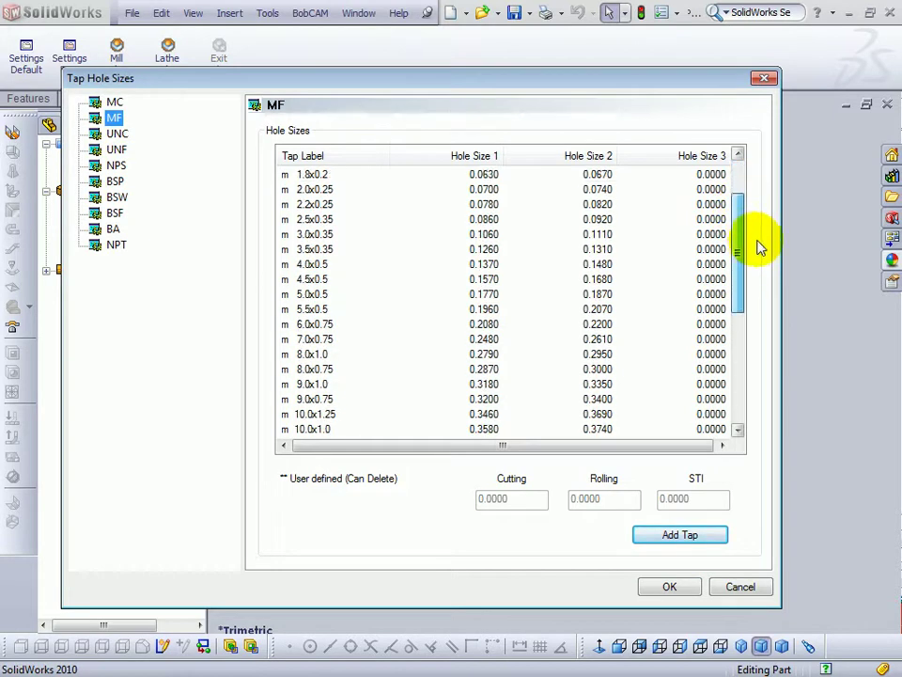
left_click_drag(758, 243, 746, 212)
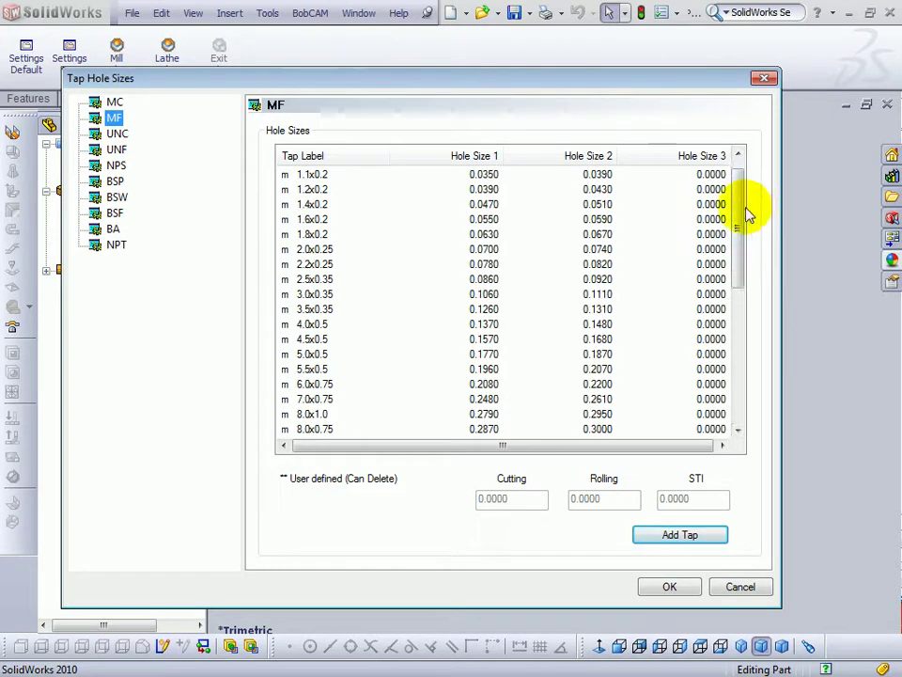
left_click(114, 135)
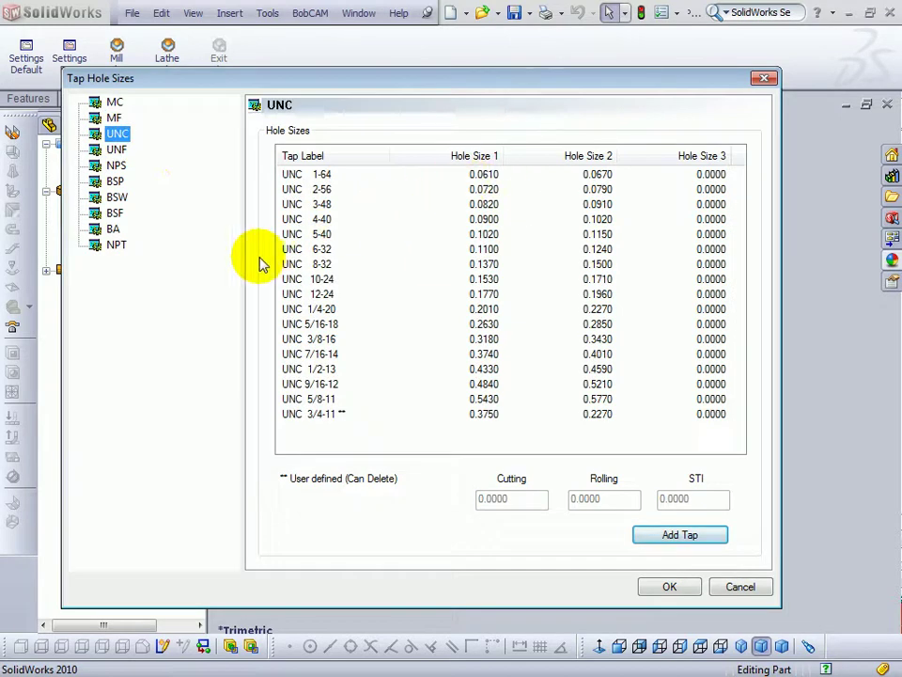
- Load UNC 1/4-20 (0.2010 cutting, 0.2270 rolling) into the user-defined tap fields
left_click(306, 313)
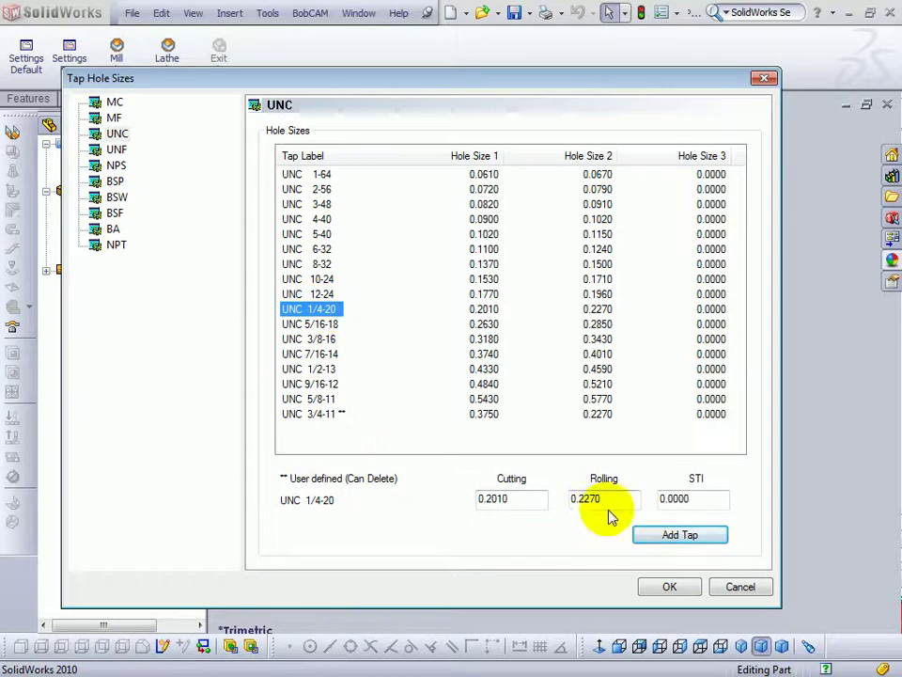
left_click(667, 534)
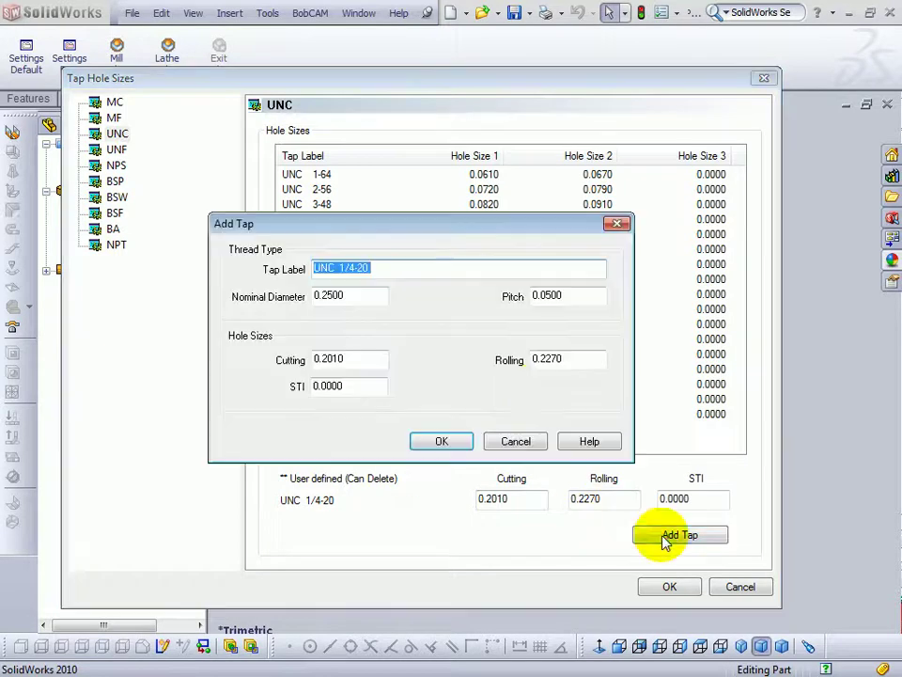
- Add the tap as 'UNC 1/4-20 - CUSTOM' with its cutting hole size changed to 0.20
left_click(378, 268)
left_click_drag(382, 264, 268, 270)
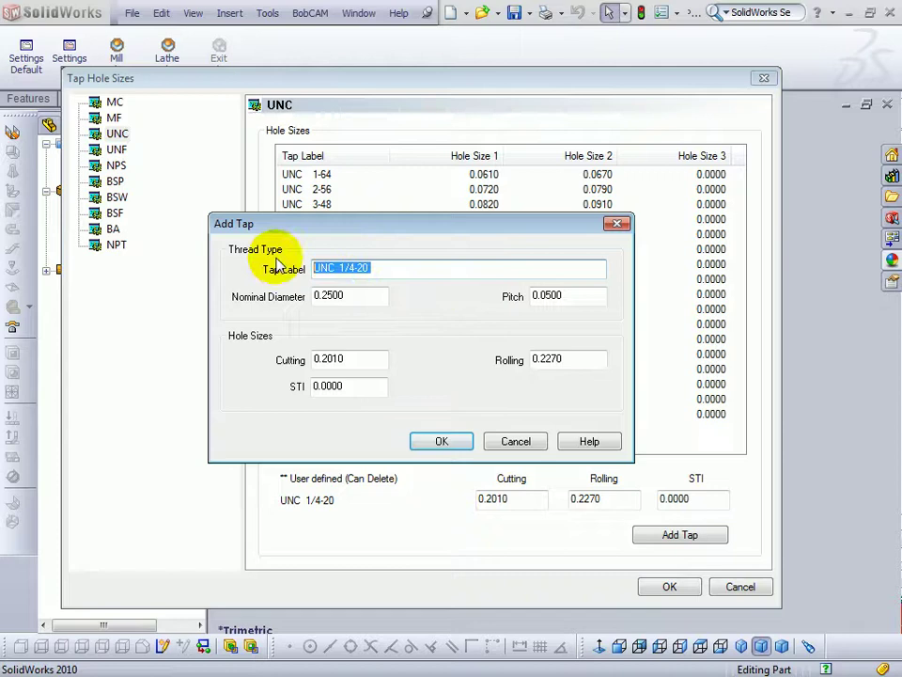
left_click(367, 268)
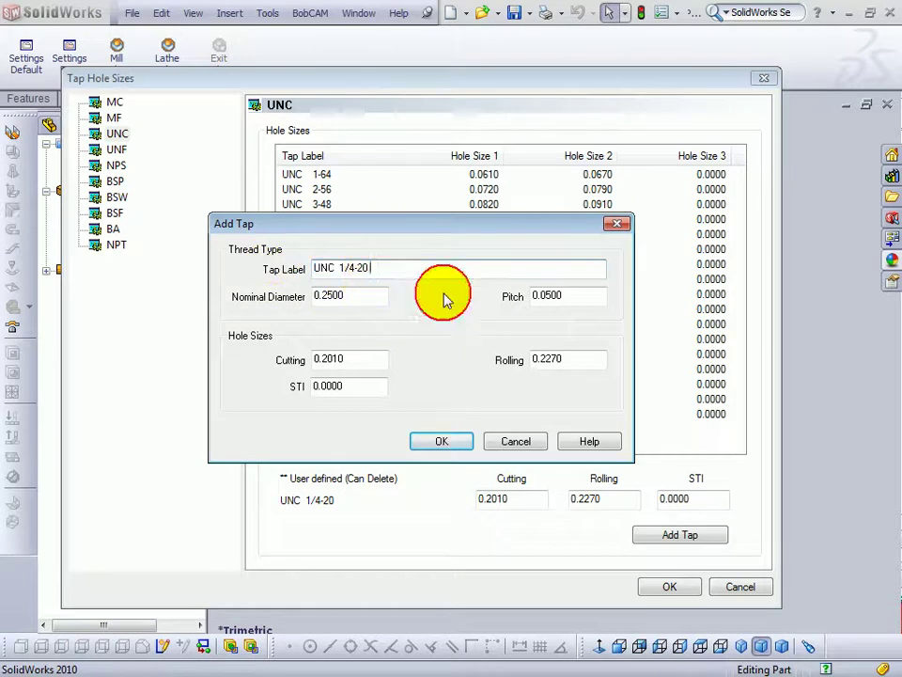
type("- CUSTOM")
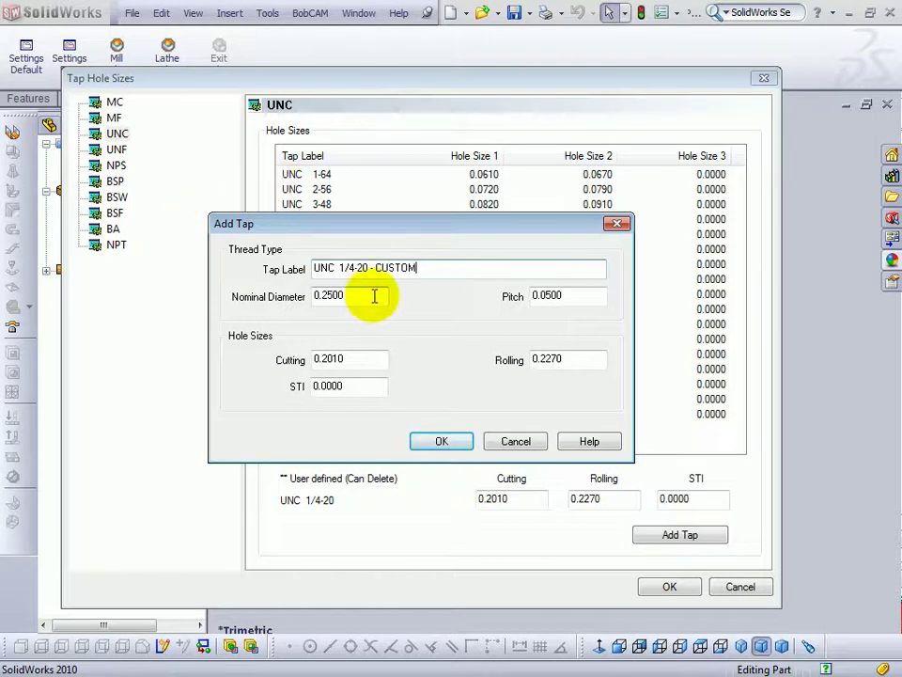
left_click(357, 358)
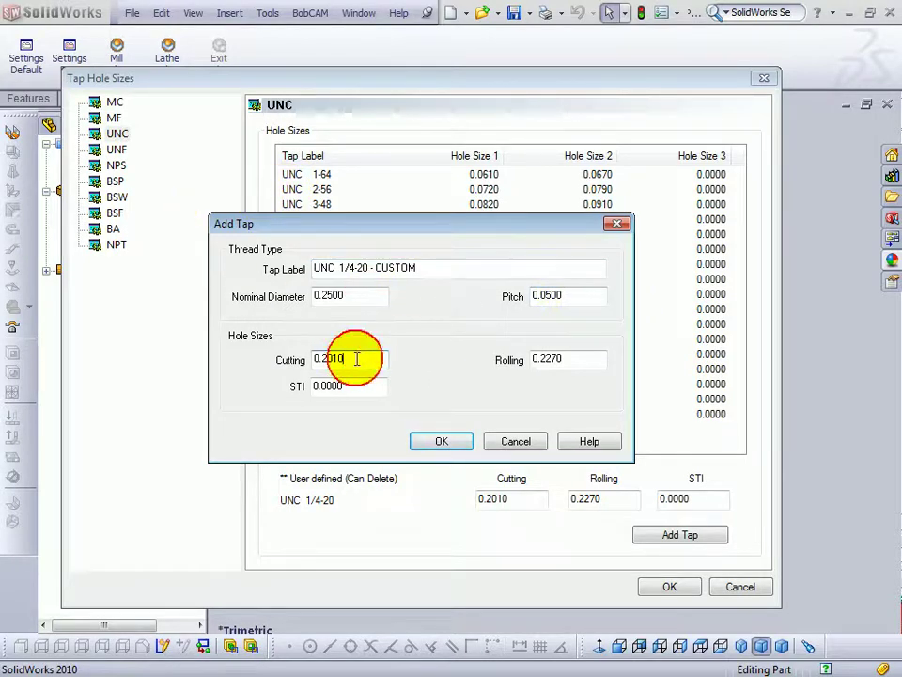
left_click_drag(356, 358, 334, 358)
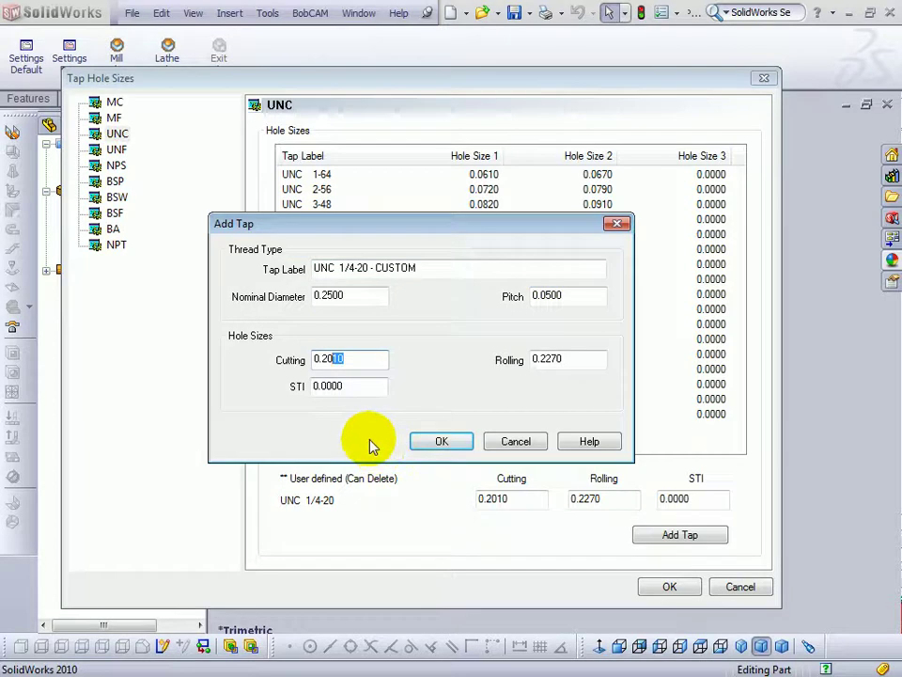
key("BackSpace")
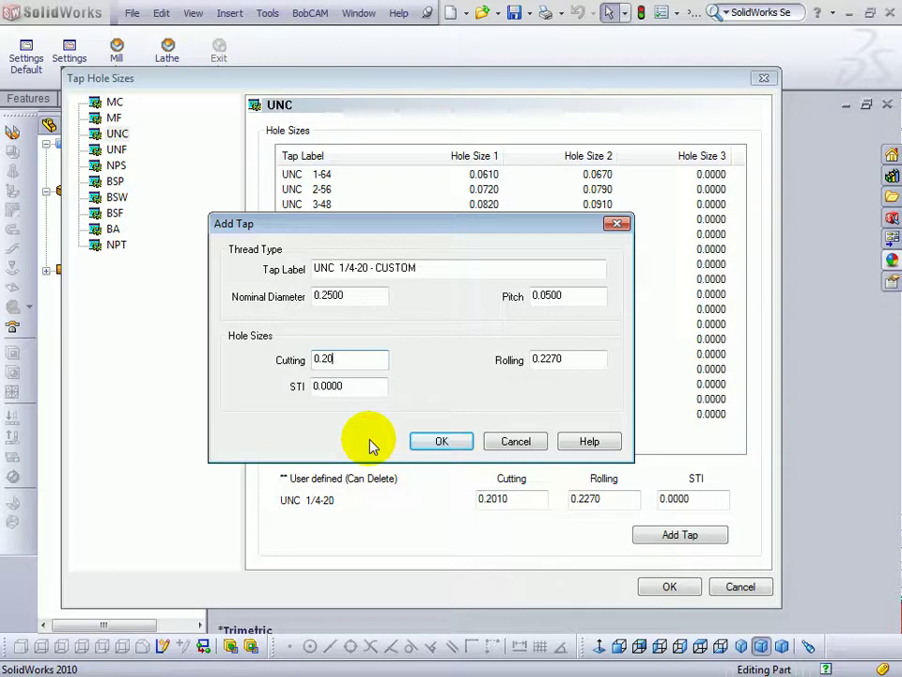
left_click(438, 443)
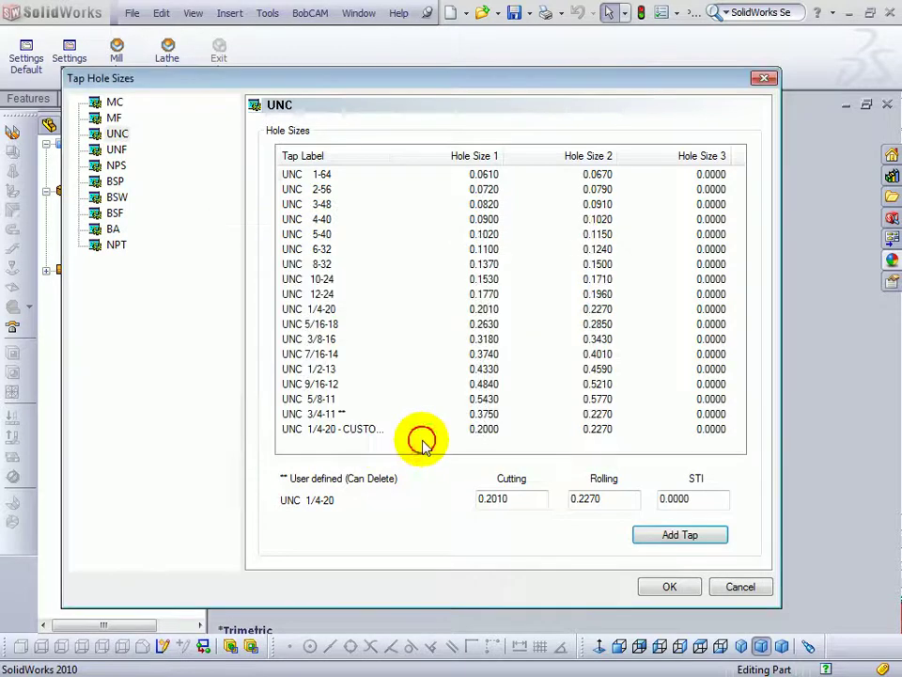
- Verify the custom tap's 0.2000 cutting size and save the Tap Hole Sizes table
left_click(313, 430)
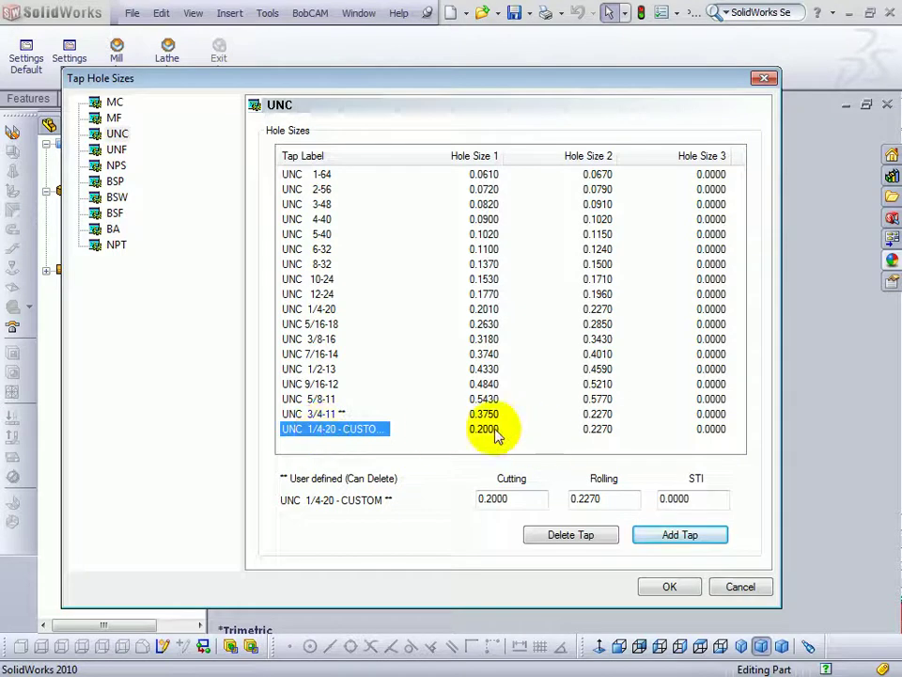
left_click_drag(522, 499, 455, 492)
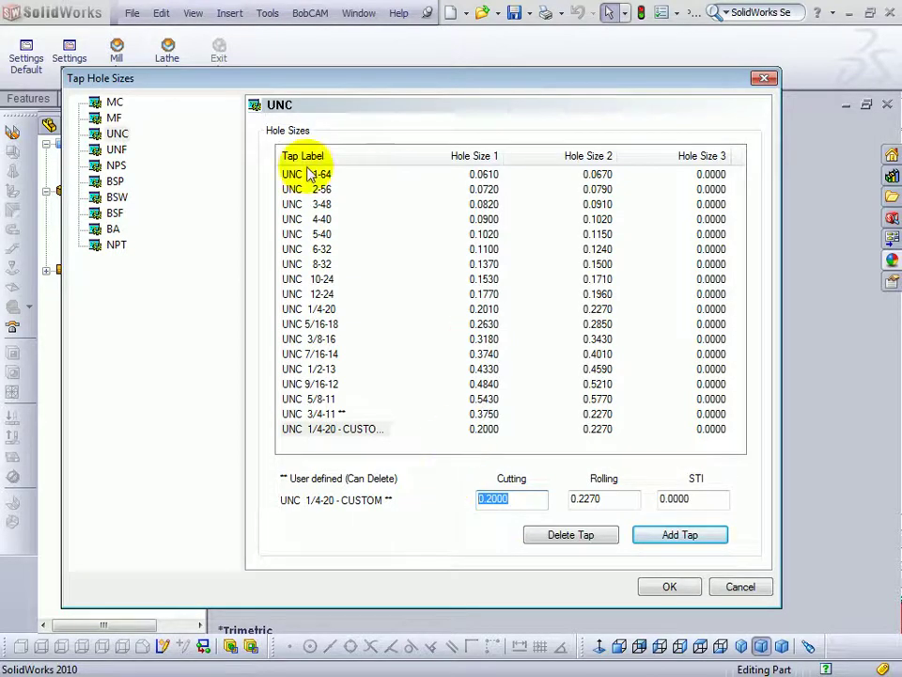
left_click(668, 586)
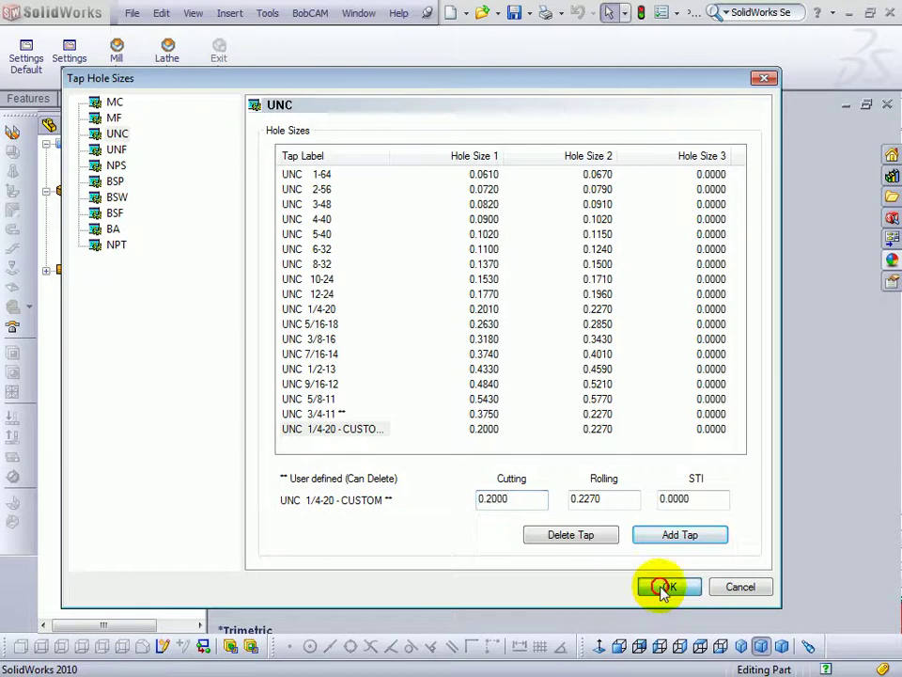
right_click(123, 158)
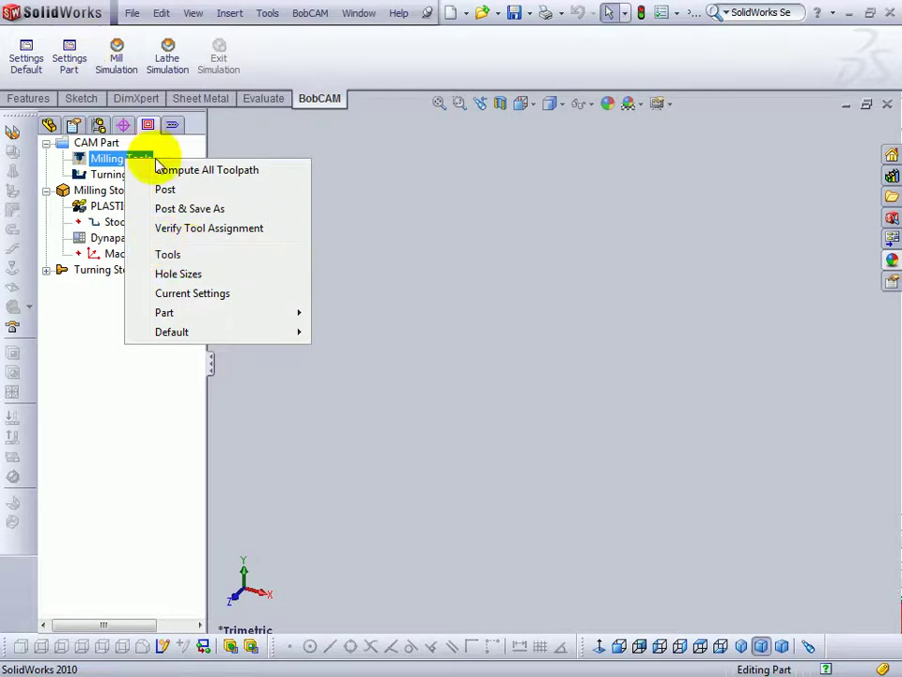
- Add a UNC 1/4-20 rolling tap as tool 21 and close the milling tool library
left_click(175, 256)
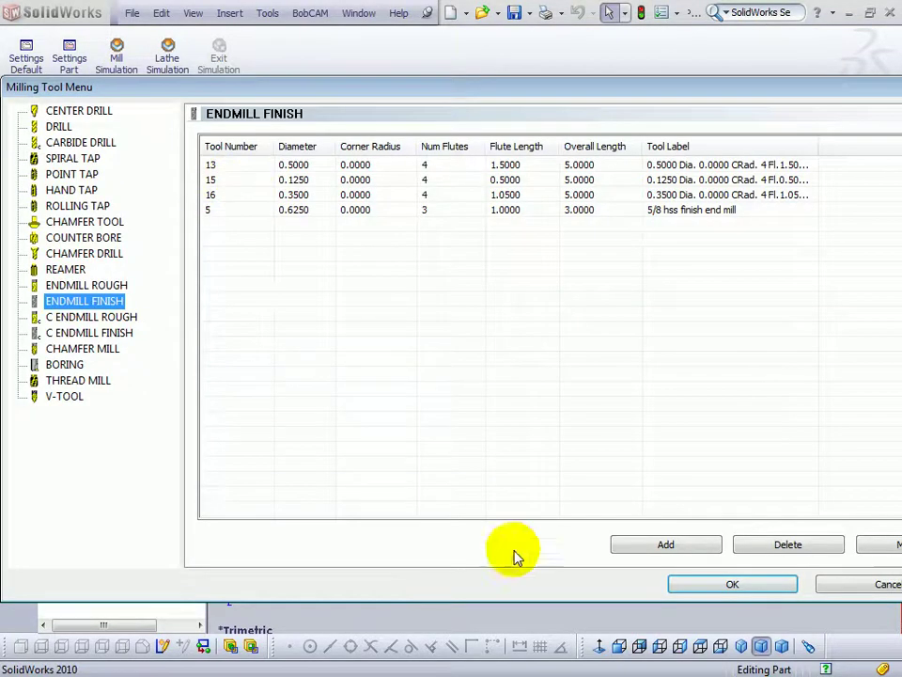
left_click(636, 549)
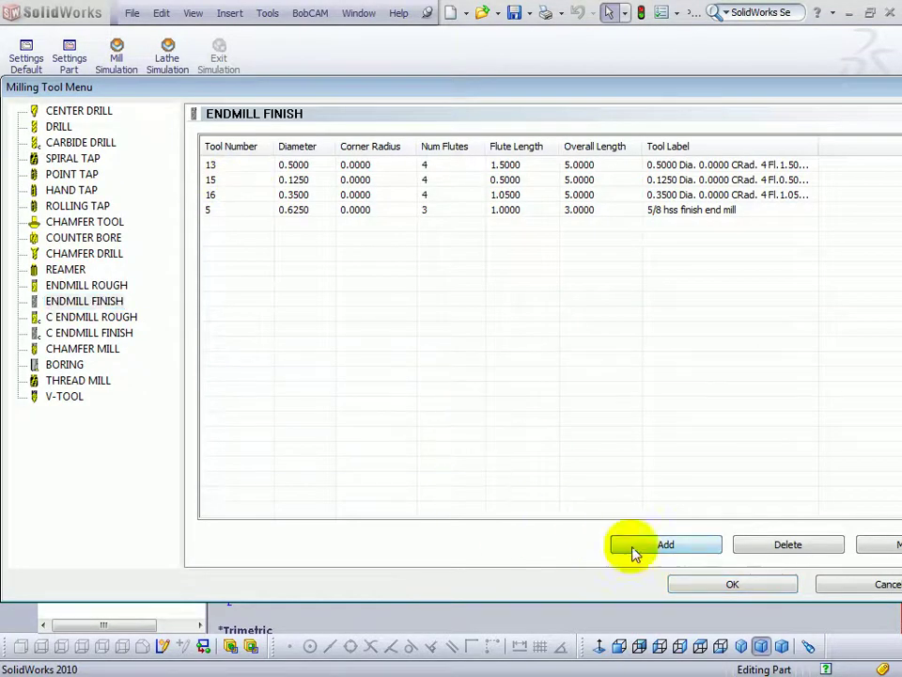
left_click(71, 190)
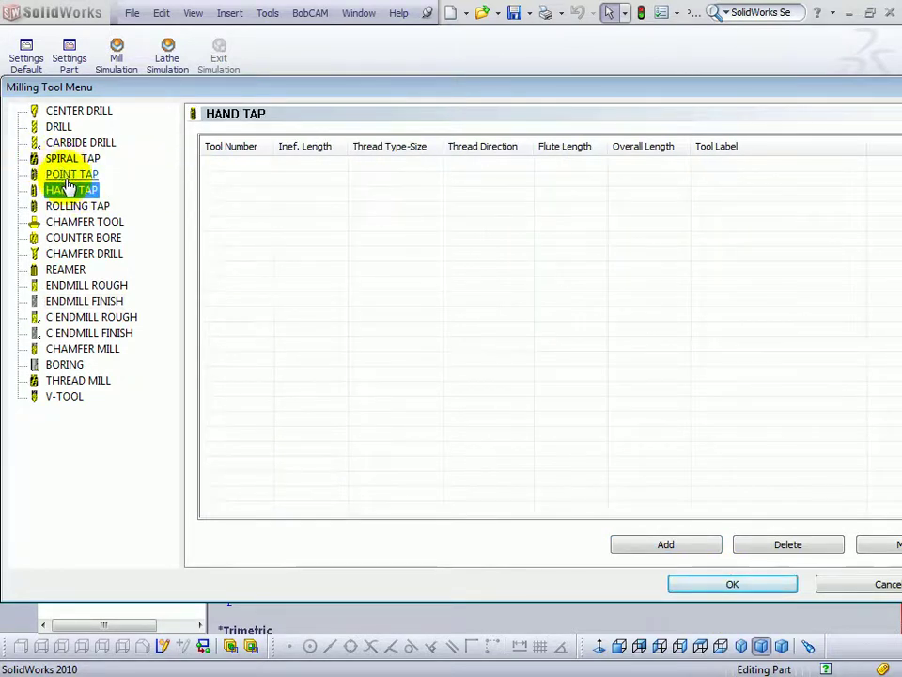
left_click(79, 205)
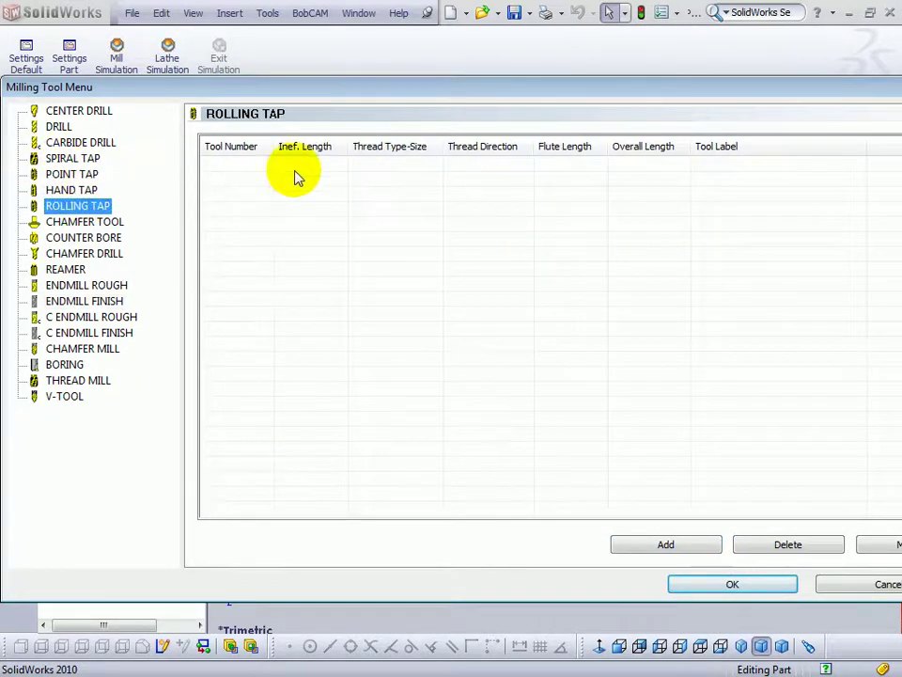
left_click(686, 545)
left_click(344, 338)
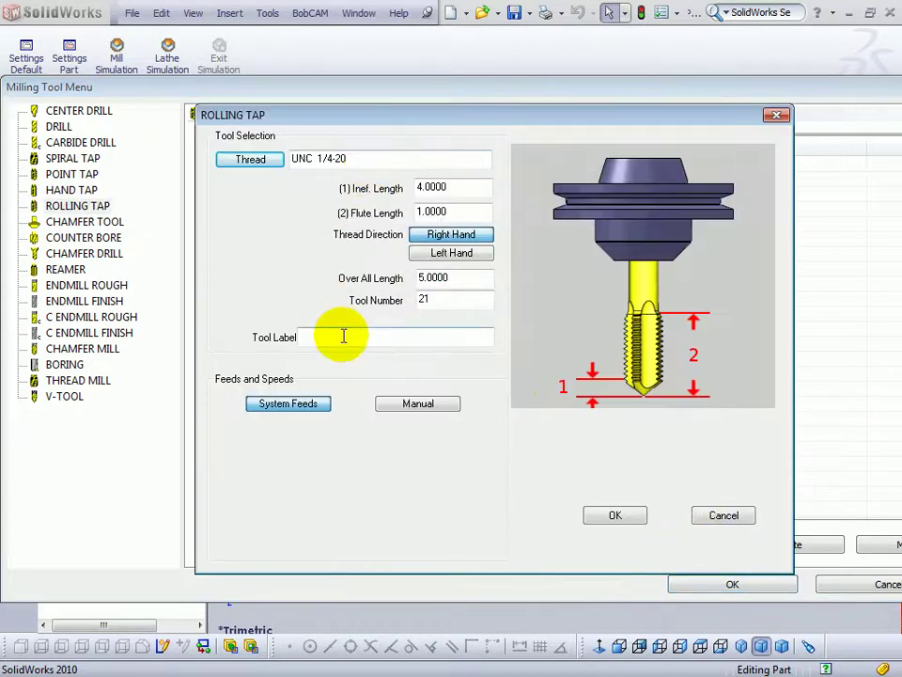
left_click(606, 514)
left_click(719, 583)
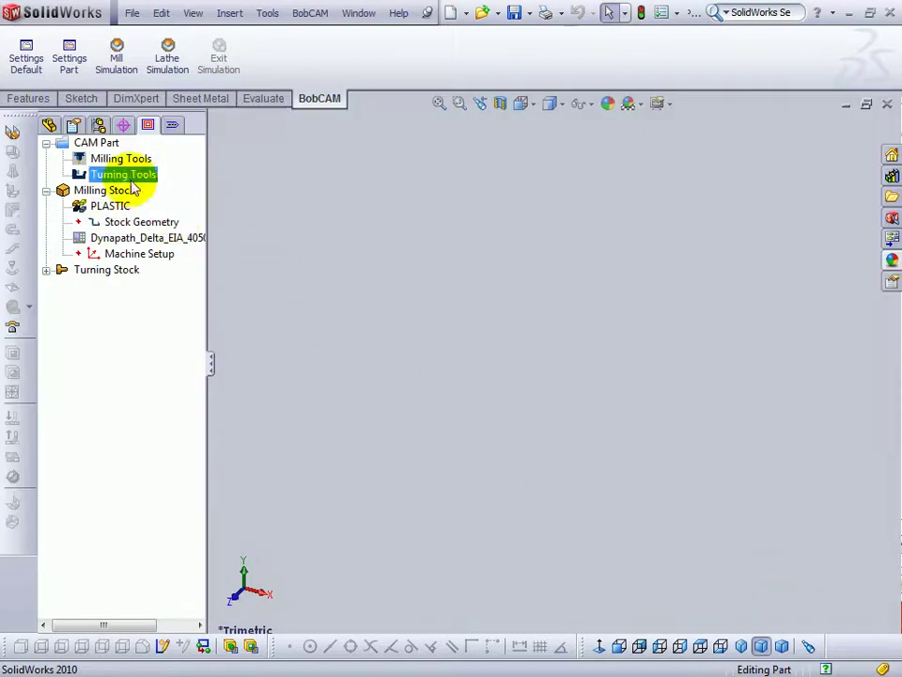
right_click(121, 158)
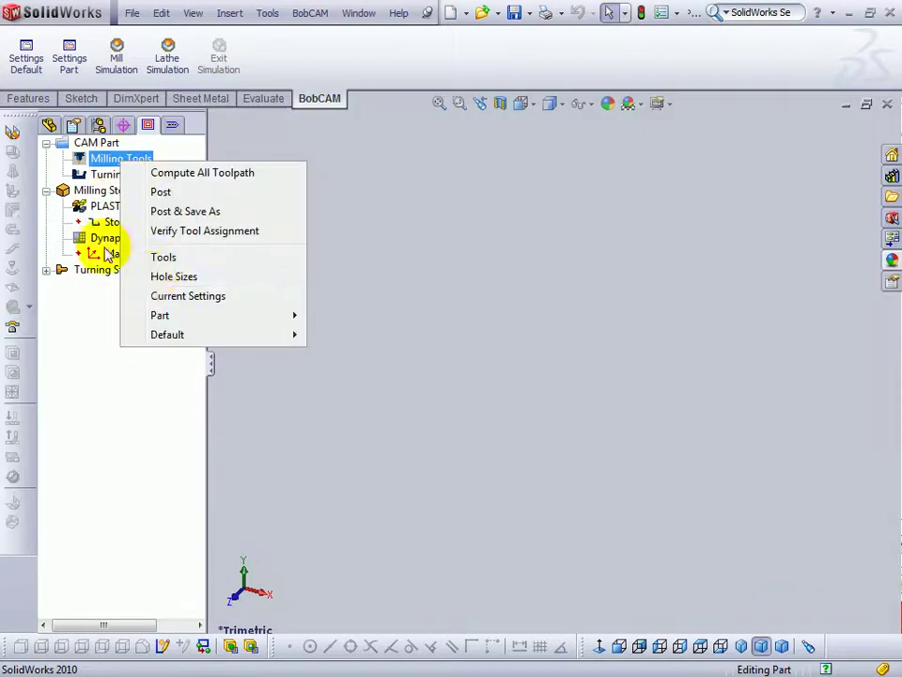
left_click(169, 280)
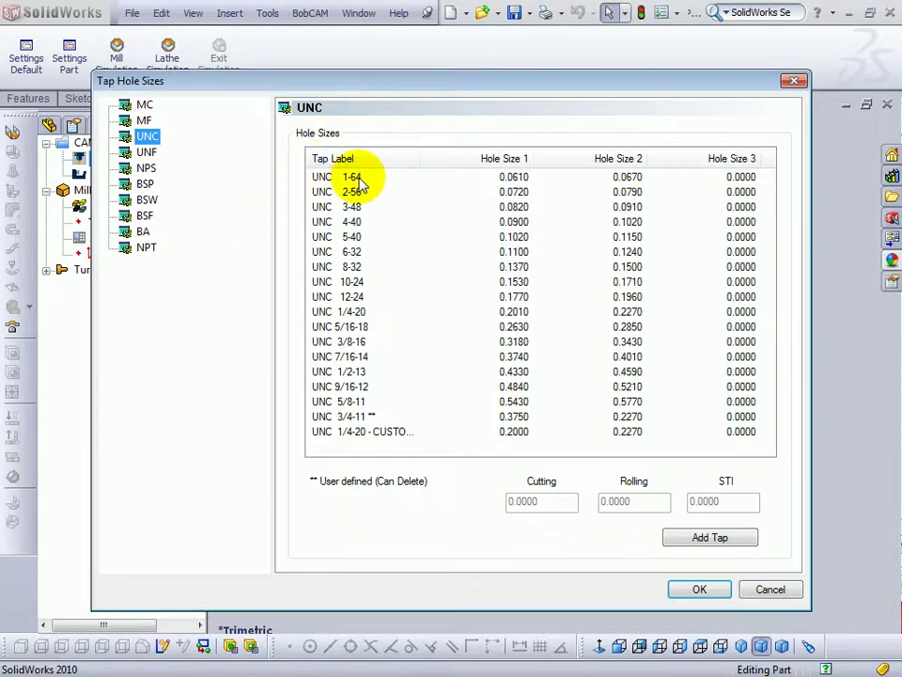
left_click(697, 592)
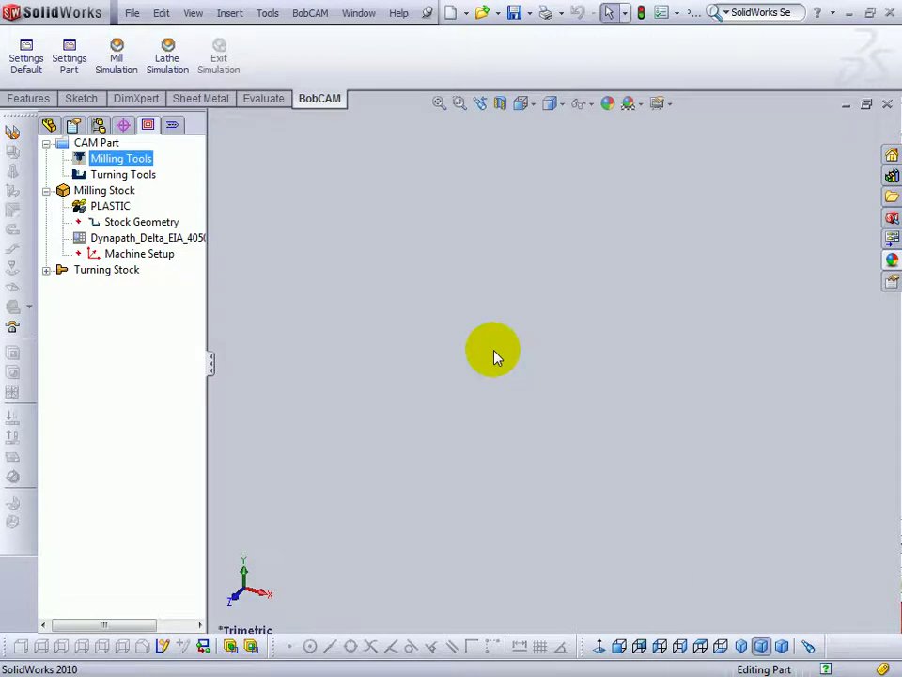
- With Turning Tools selected in the CAM tree, launch BobCAM Help to its Introduction page
left_click(123, 174)
left_click(401, 12)
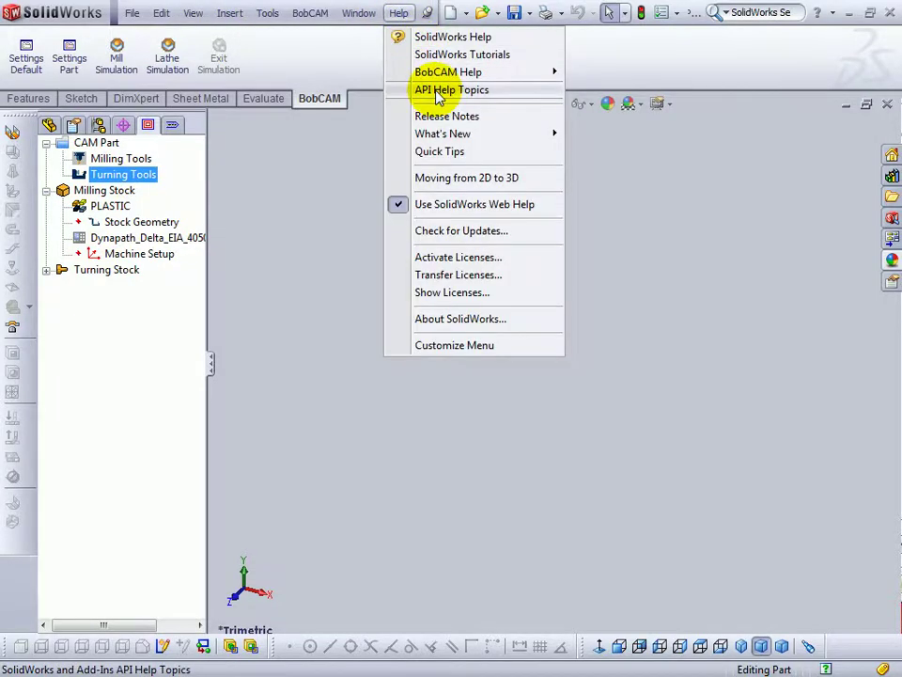
mouse_move(454, 138)
mouse_move(460, 72)
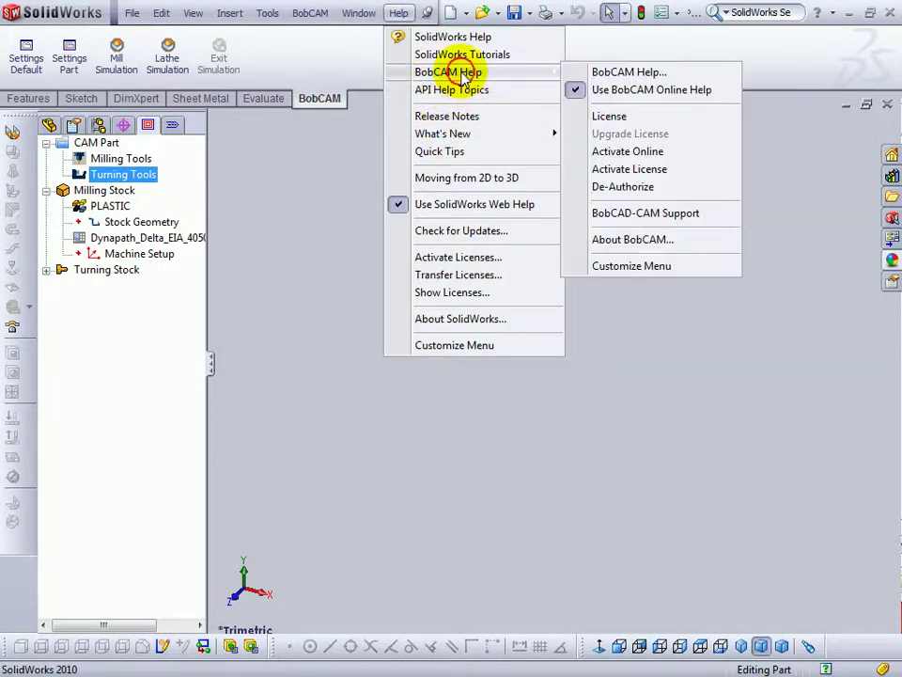
left_click(620, 75)
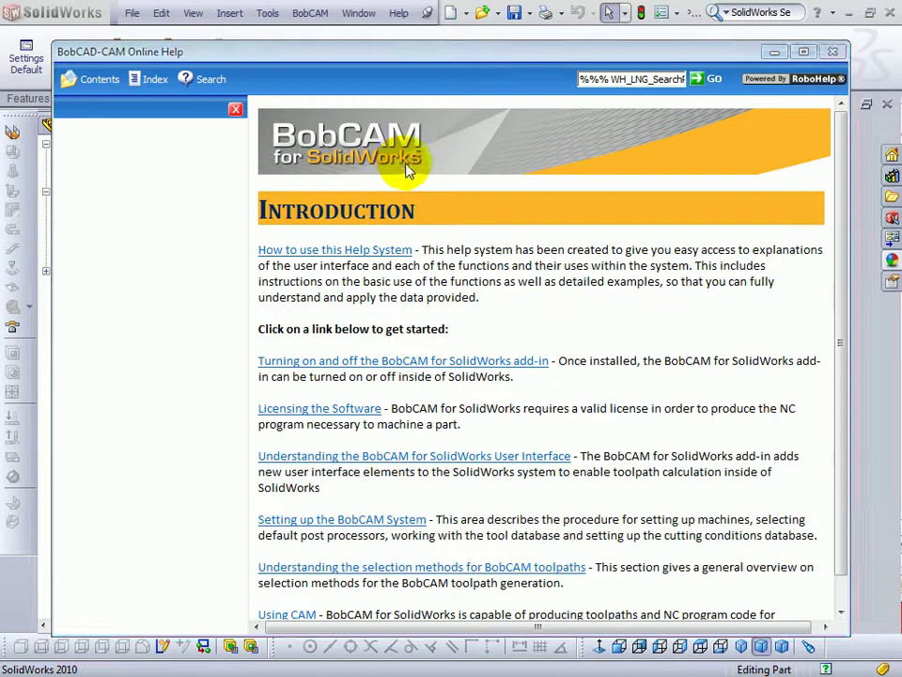
- Search the help index for 'Tap' and view the Tap Hole Sizes Dialog page
left_click(141, 80)
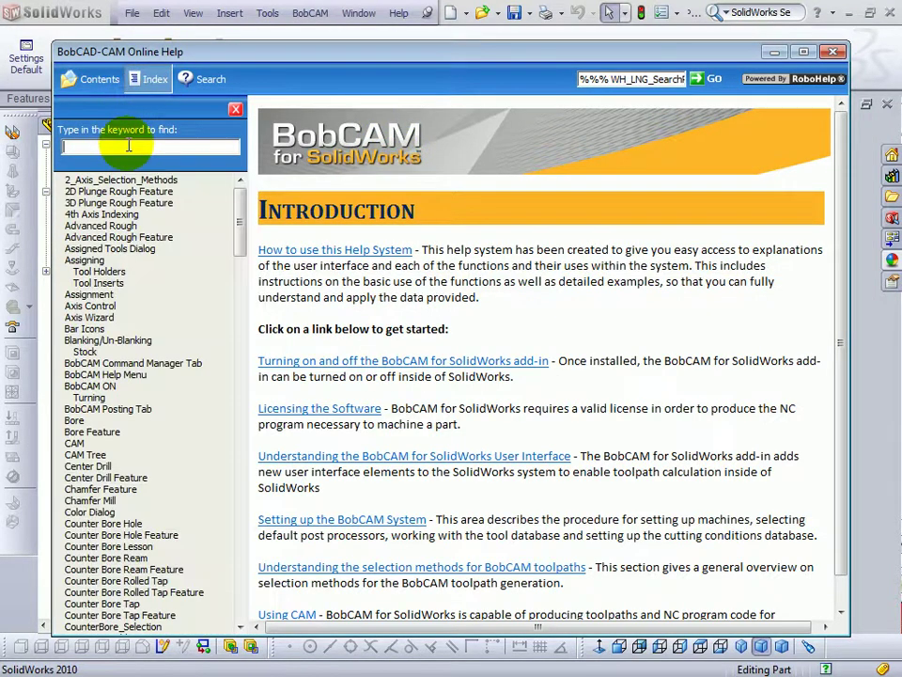
type("Tap")
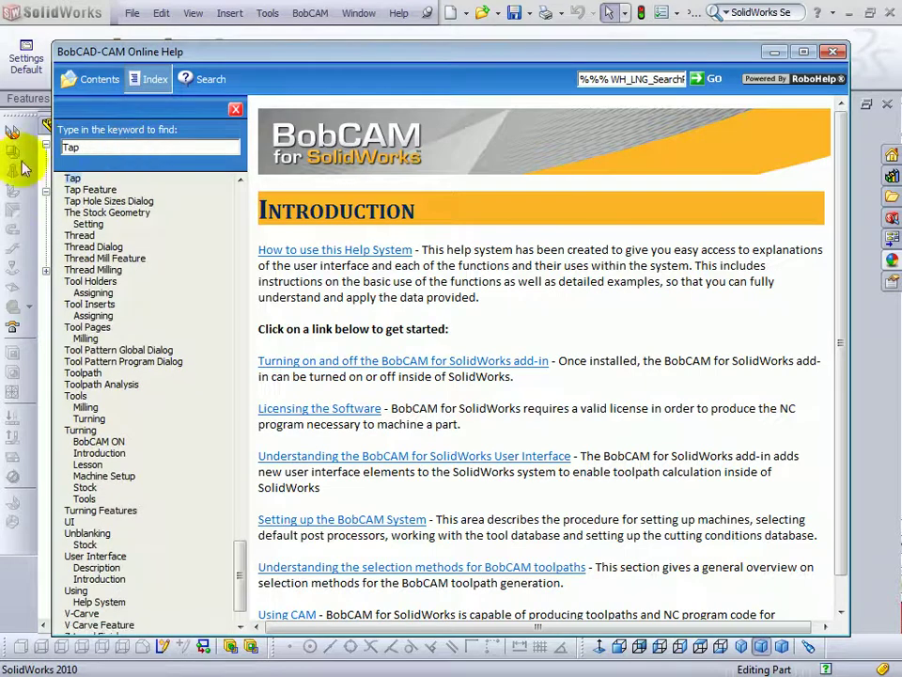
left_click(86, 203)
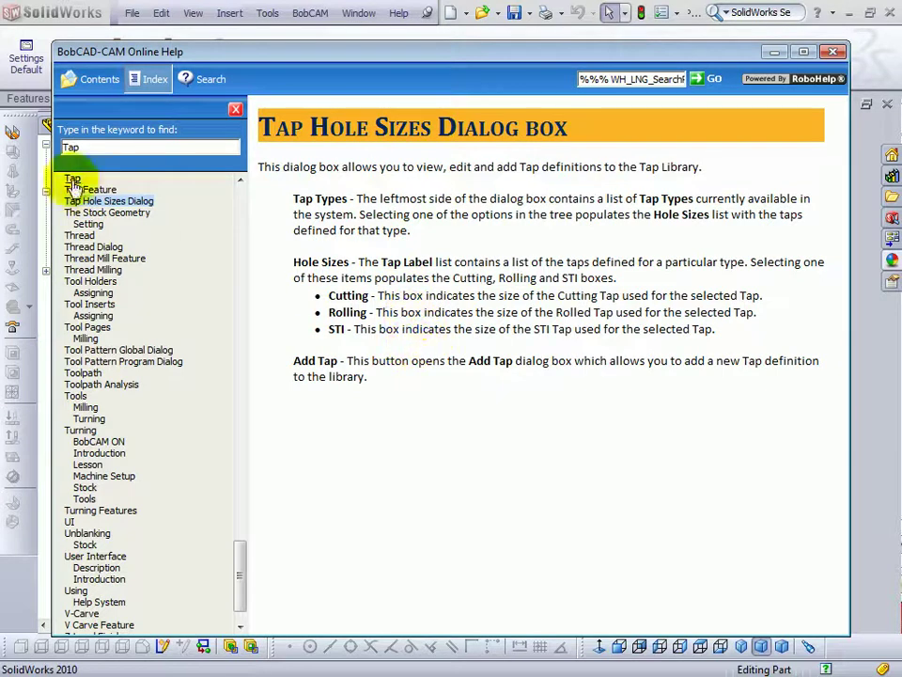
- Search the index for 'tool', read the Milling Tools page, then close the help window
double_click(104, 147)
type("tool")
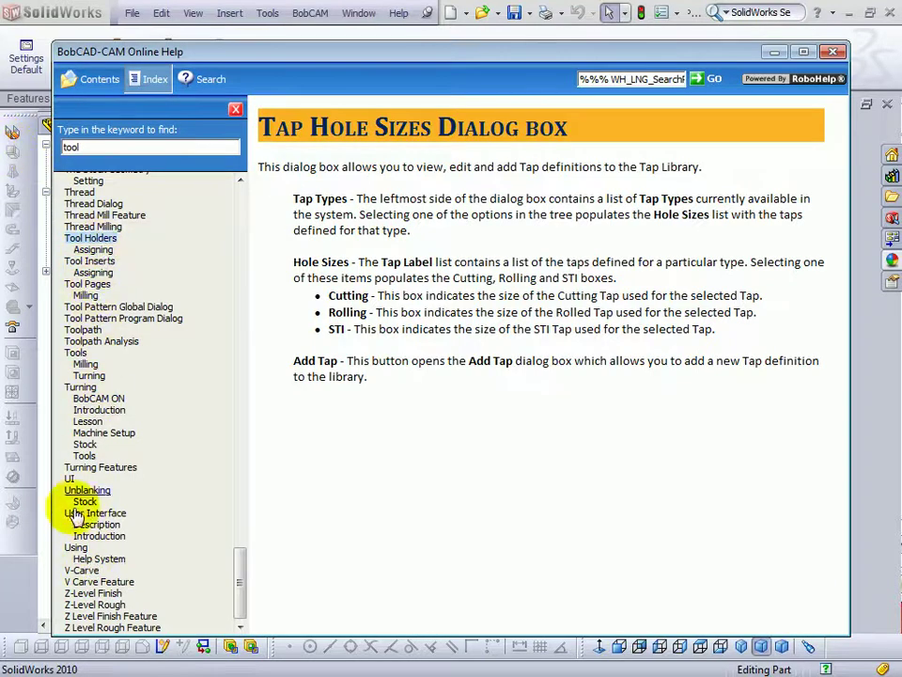
left_click(86, 364)
scroll(412, 322, "down", 6)
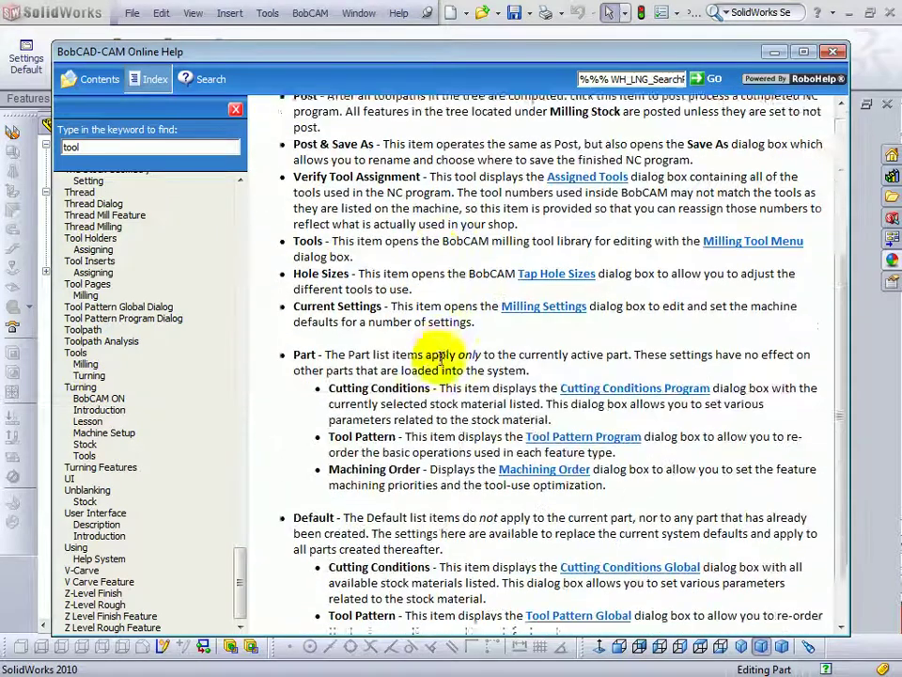
left_click(834, 52)
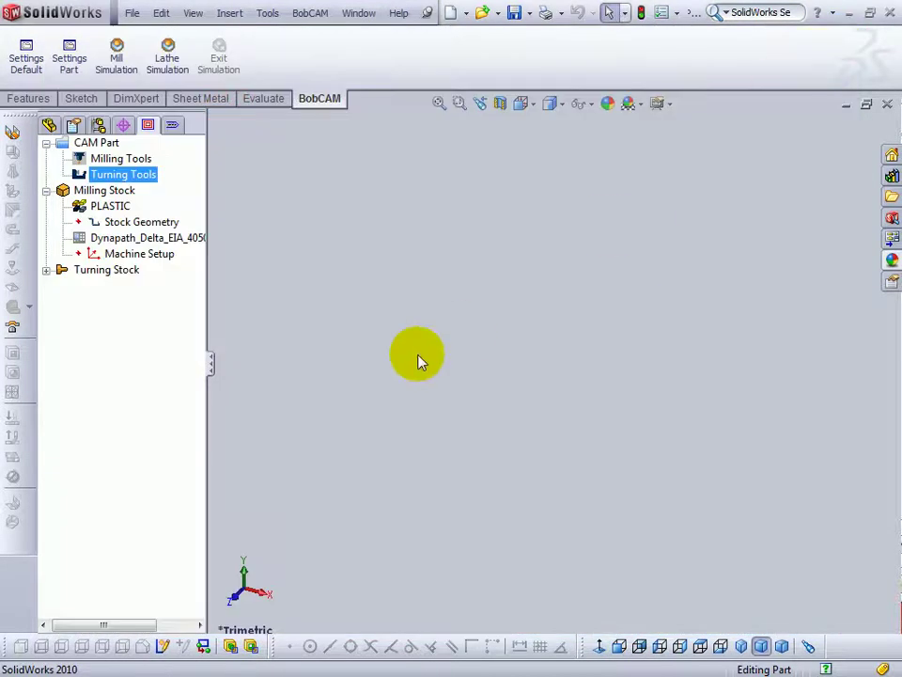